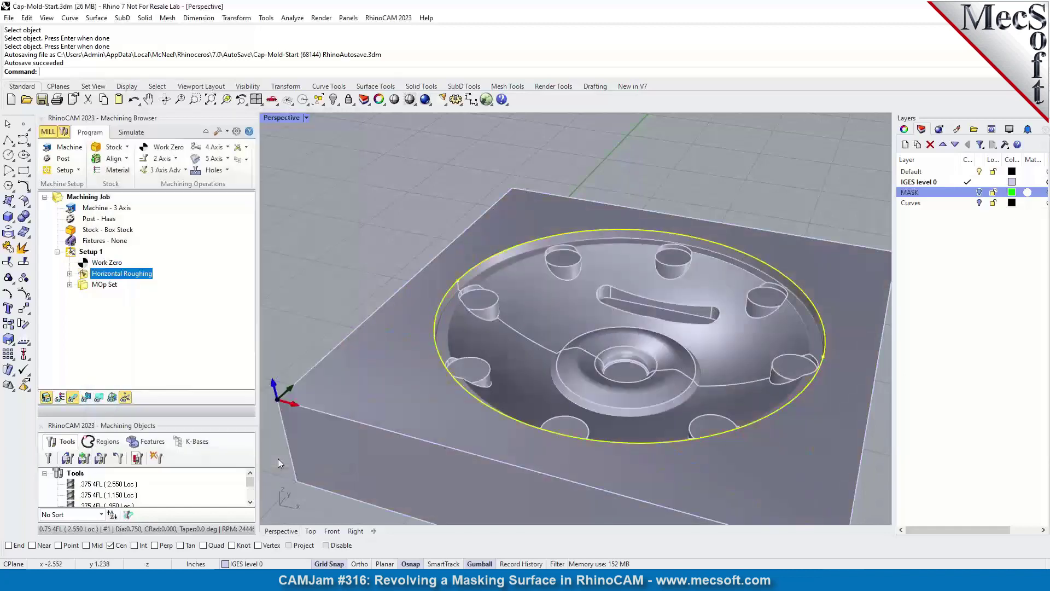
- Show the mold block in the four-viewport layout and examine the circular cavity rim
scroll(343, 204, "down", 3)
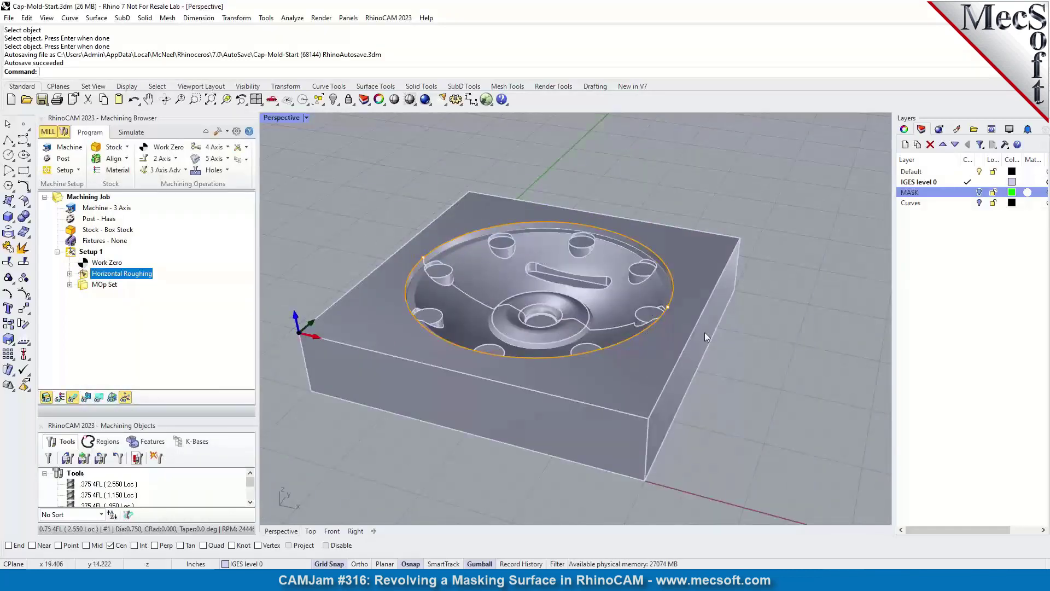
right_click_drag(705, 336, 495, 305)
scroll(533, 264, "up", 2)
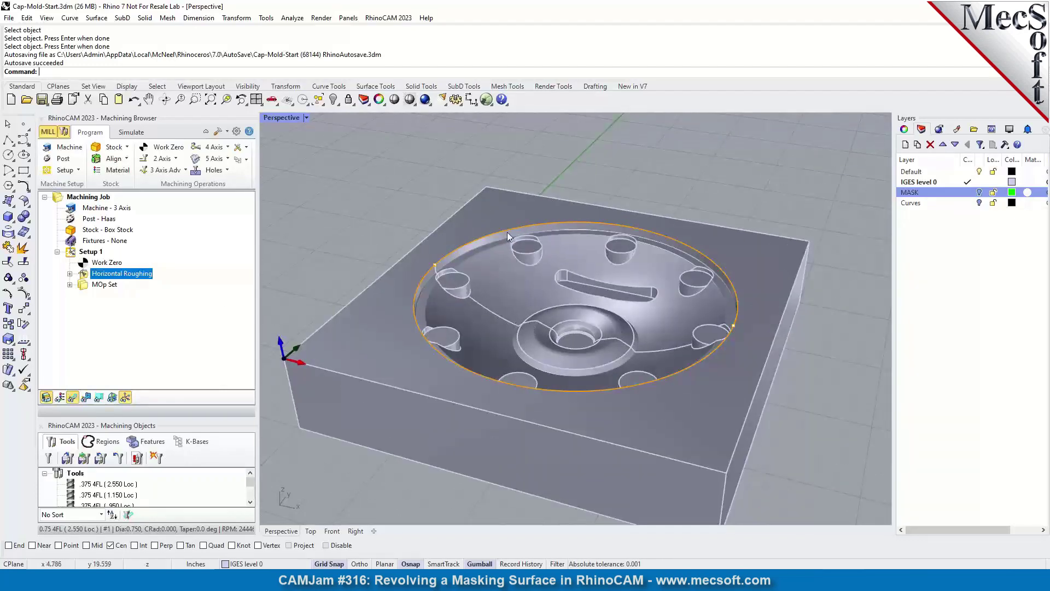
left_click(256, 99)
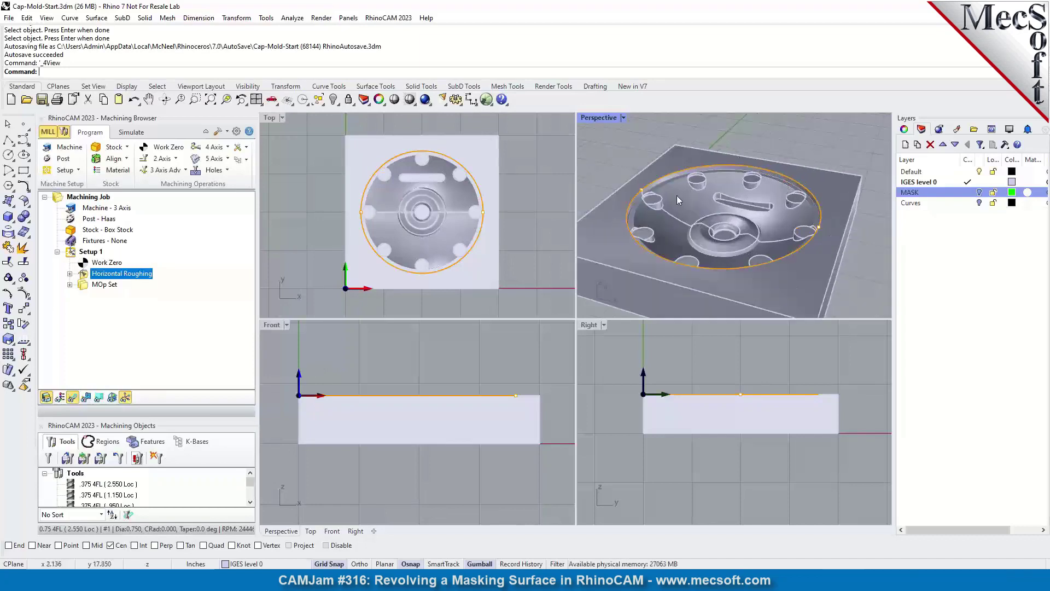
scroll(679, 196, "up", 5)
scroll(679, 195, "up", 3)
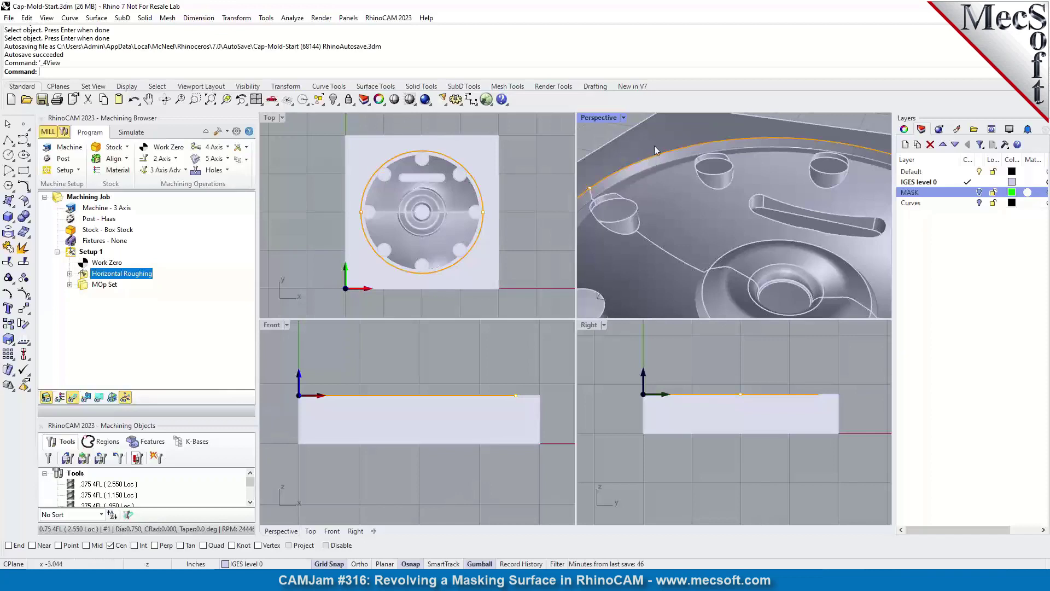
scroll(681, 176, "down", 6)
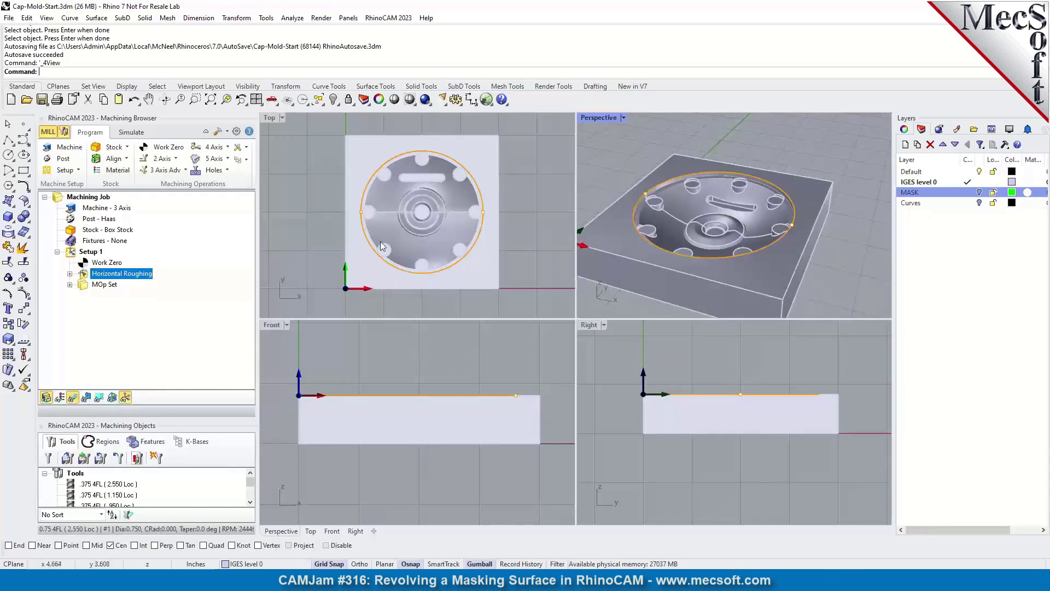
- Draw a line in the Top view from the cavity's center to a point outside the block's edge
left_click(9, 141)
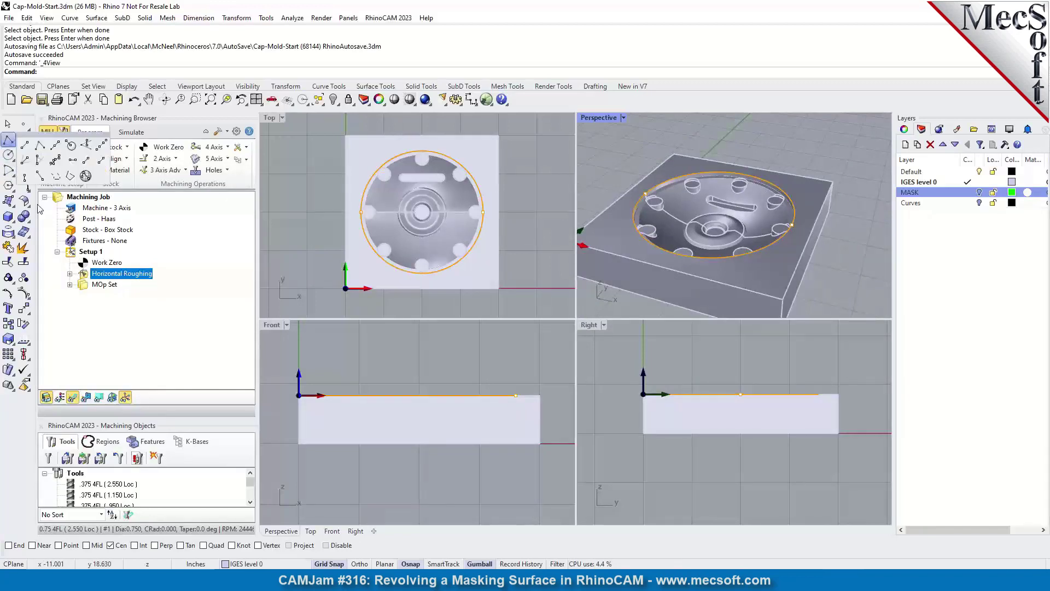
left_click(26, 145)
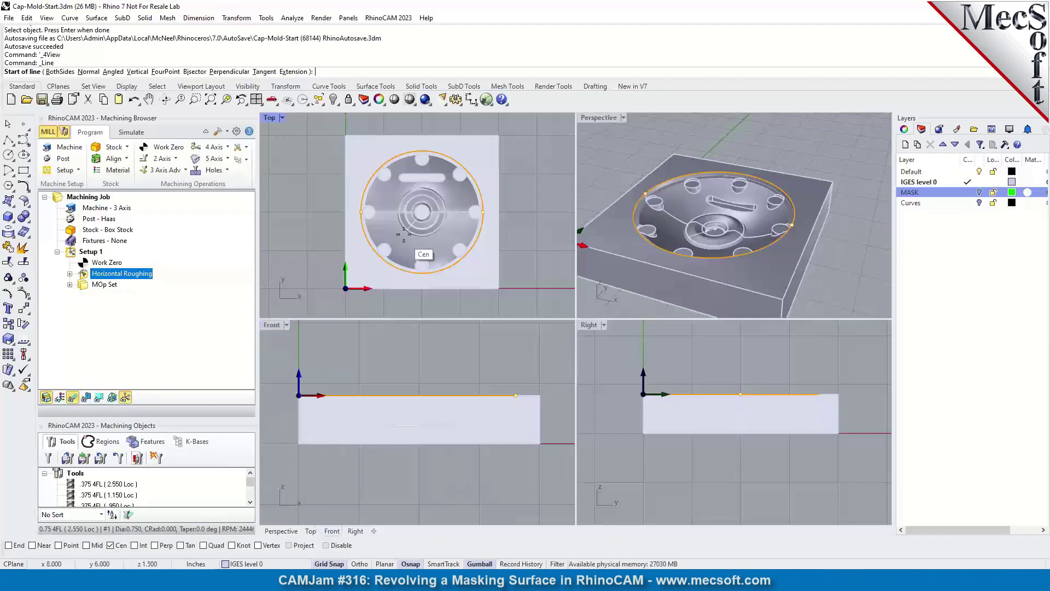
left_click(446, 158)
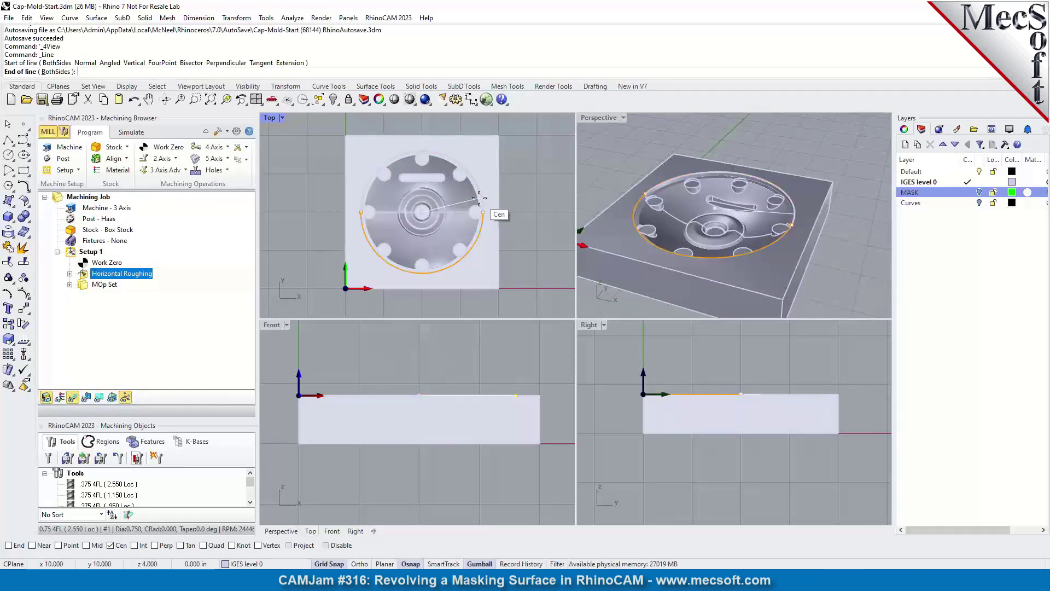
left_click(546, 164)
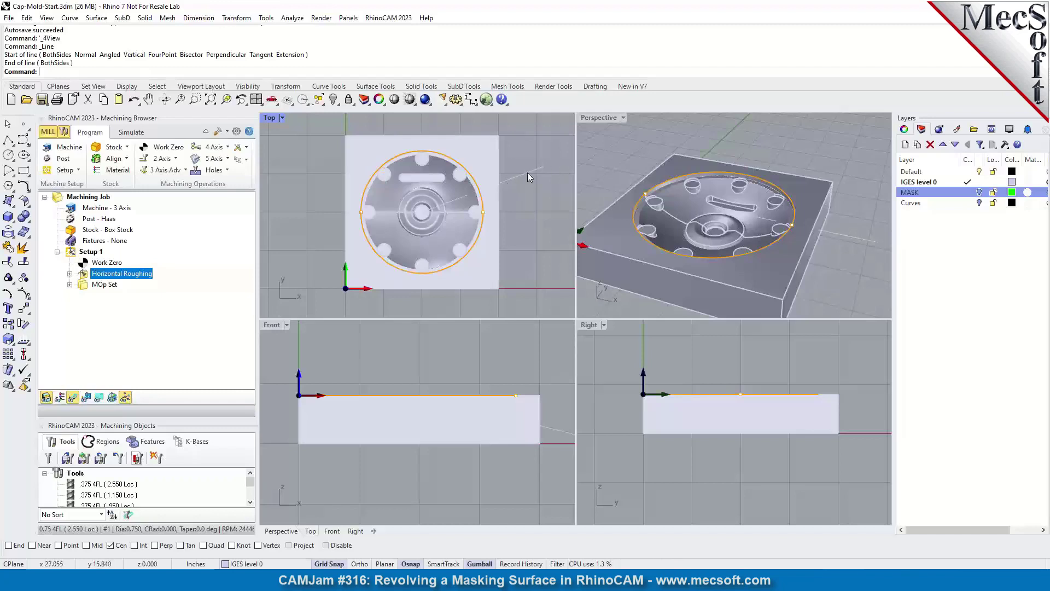
- Extrude the radial line straight and vertically into a surface rising above the mold block
left_click(97, 19)
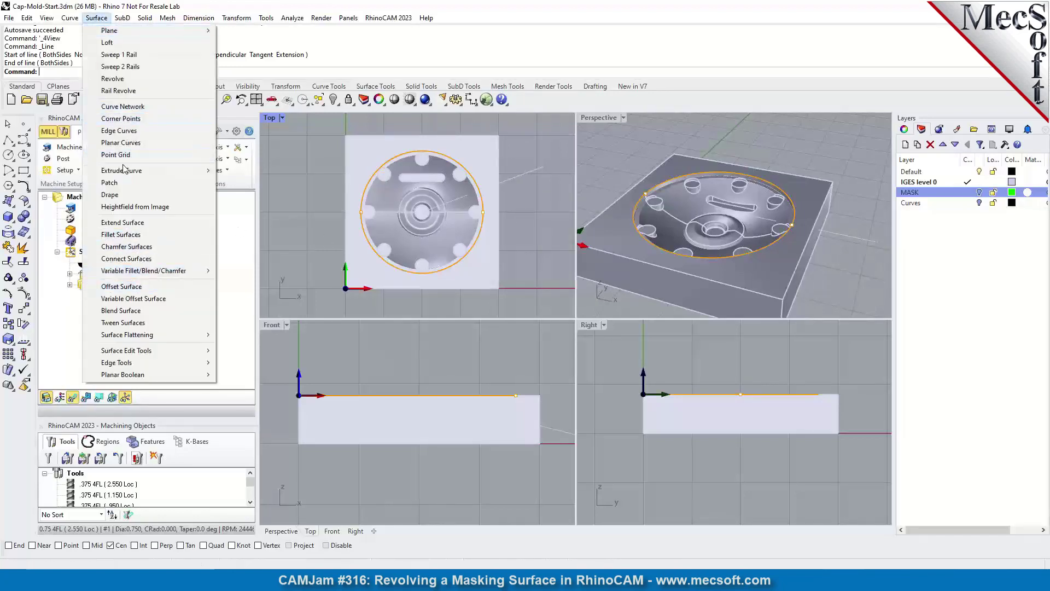
mouse_move(125, 170)
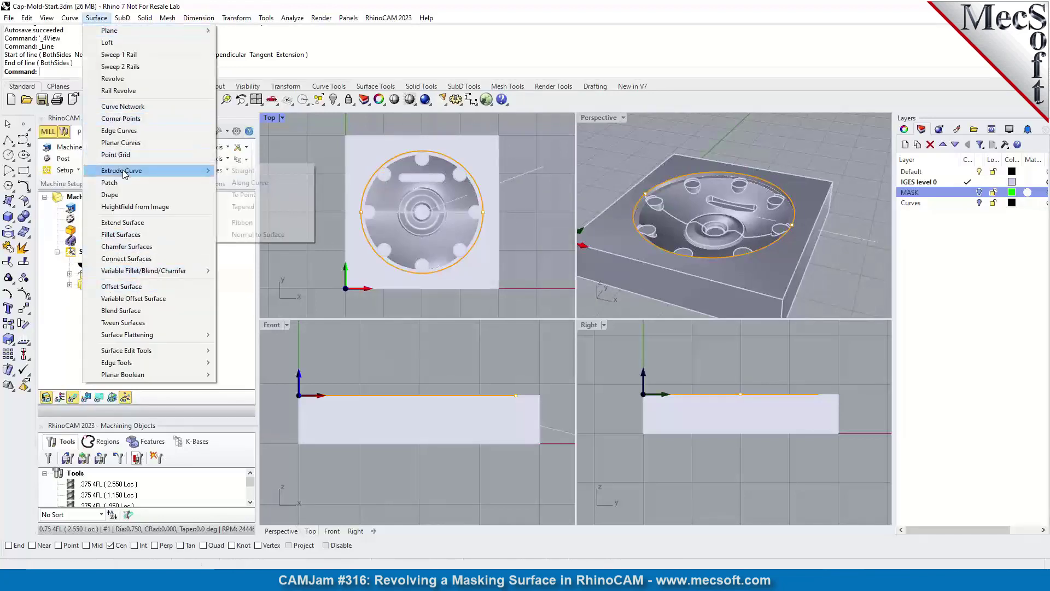
left_click(255, 170)
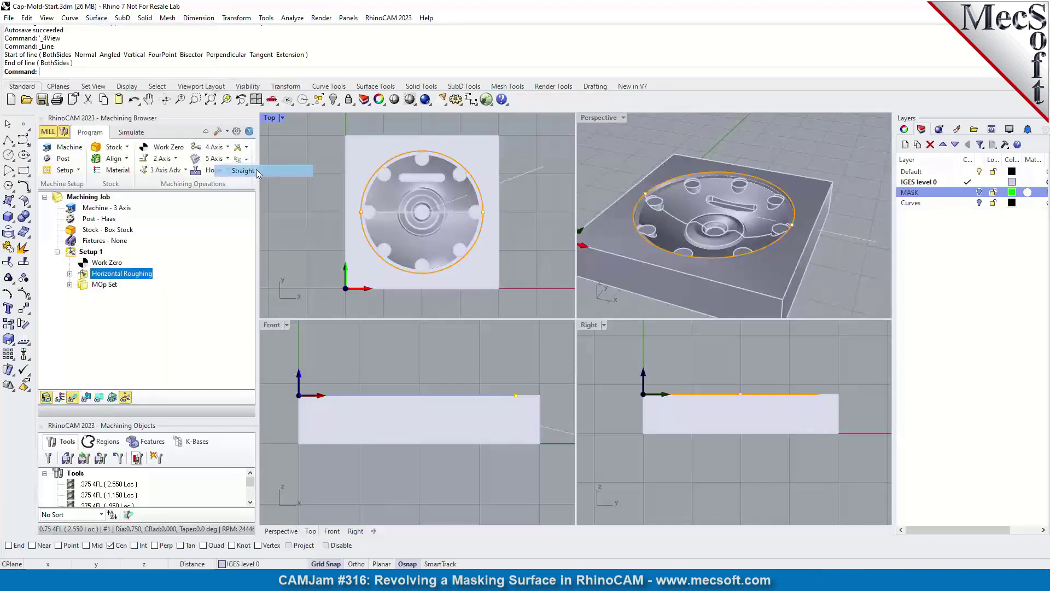
left_click(529, 172)
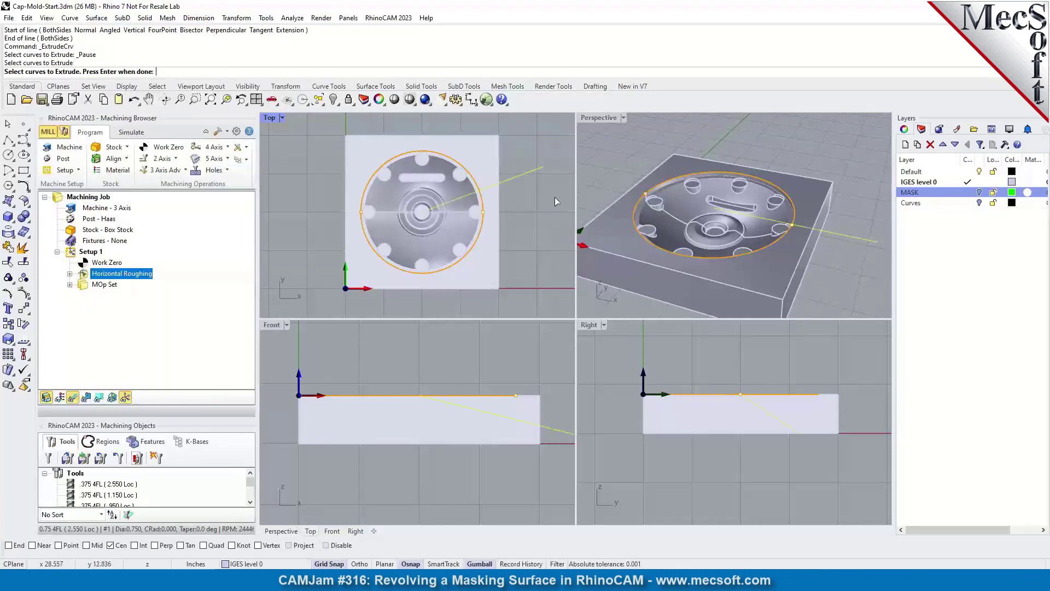
key("Return")
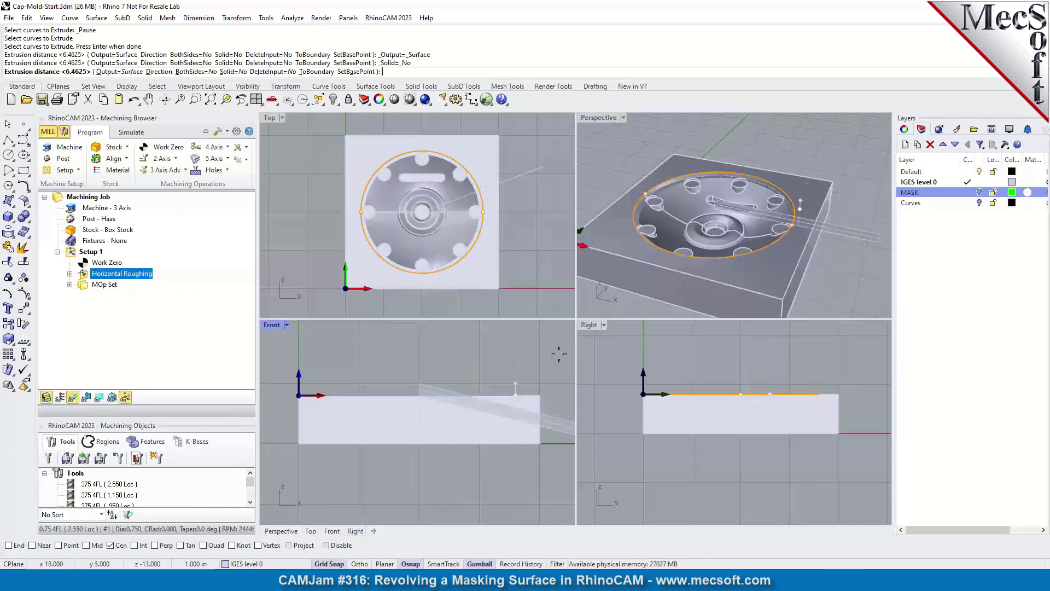
scroll(360, 458, "down", 6)
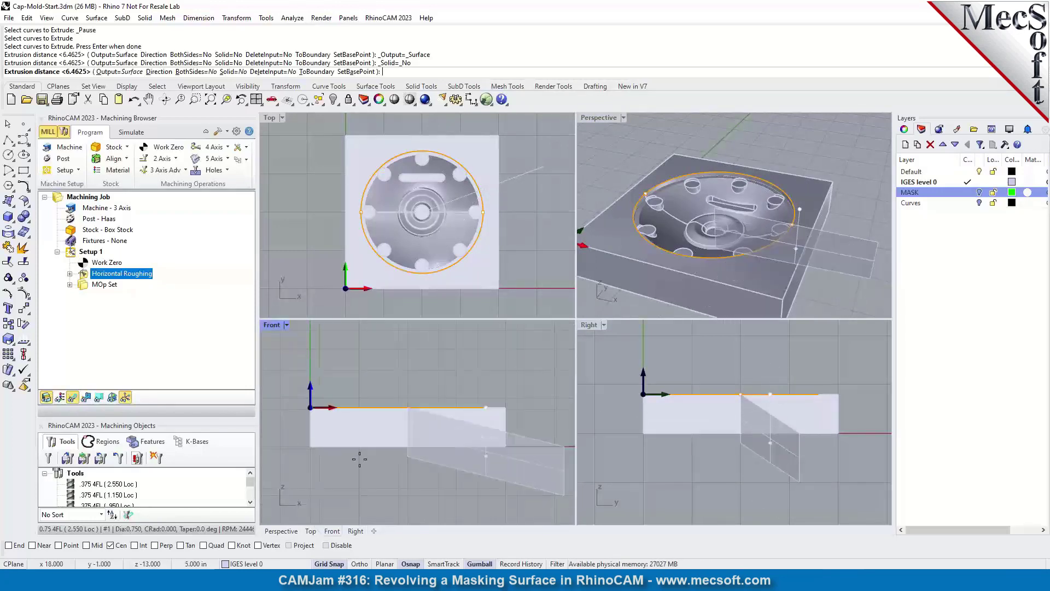
left_click(452, 362)
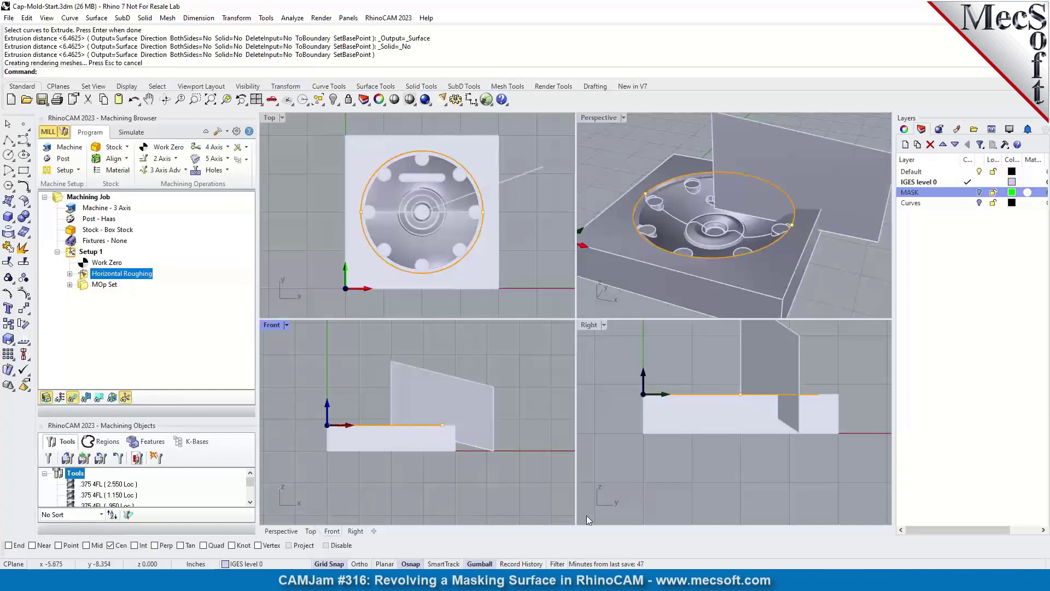
- Move the extruded surface down vertically with the Gumball so it cuts through the full height of the mold block
left_click(472, 383)
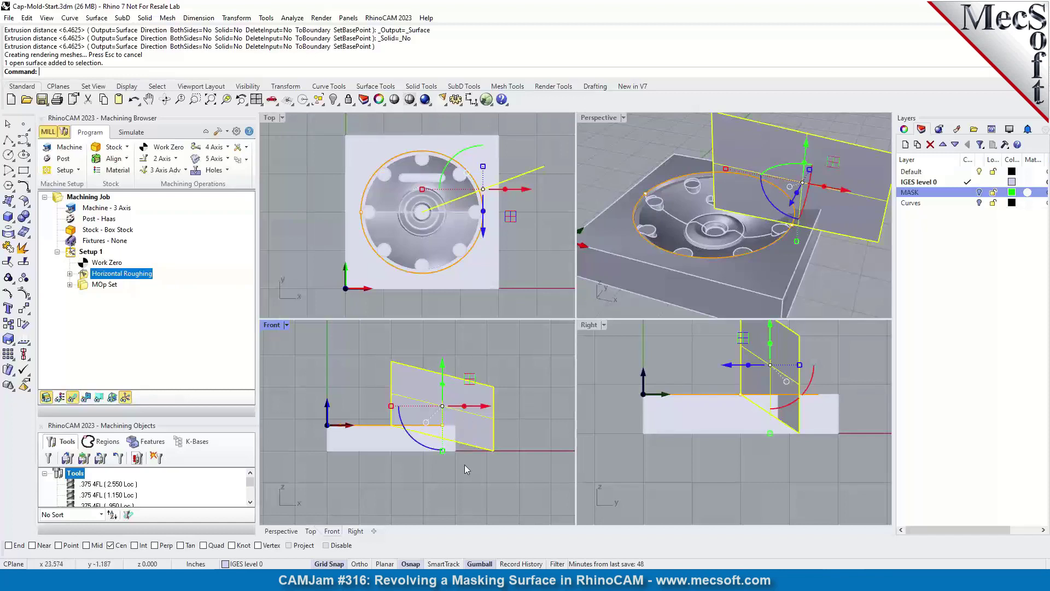
left_click(480, 564)
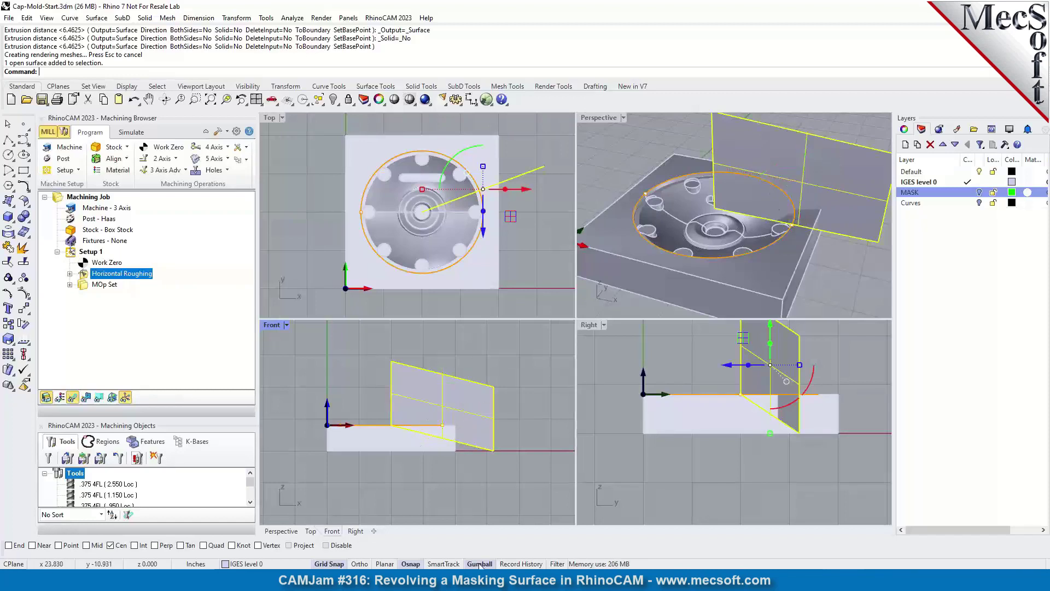
left_click(480, 565)
left_click(480, 564)
left_click(480, 564)
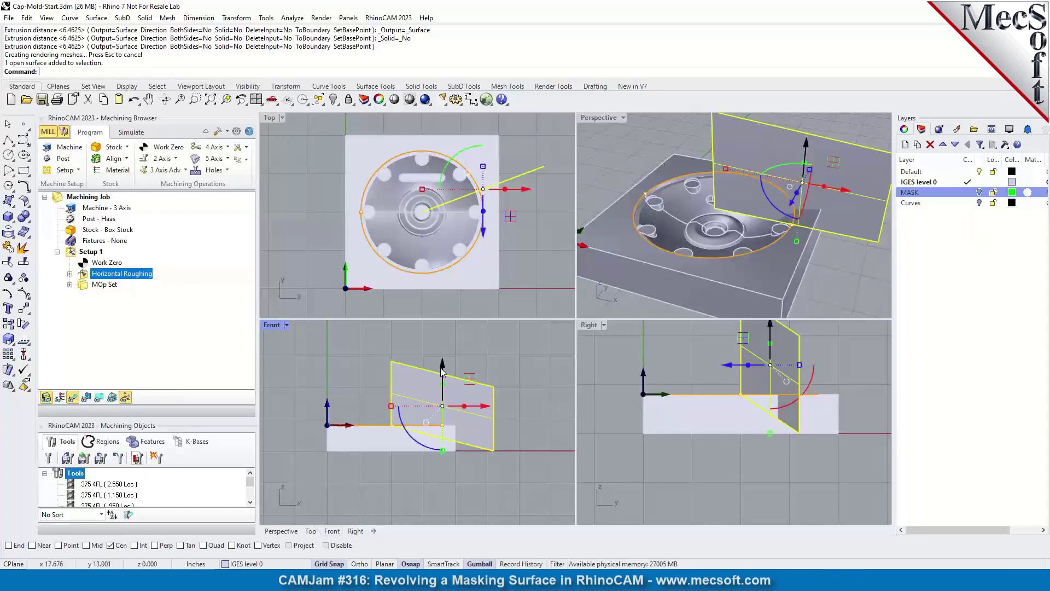
left_click_drag(443, 368, 459, 346)
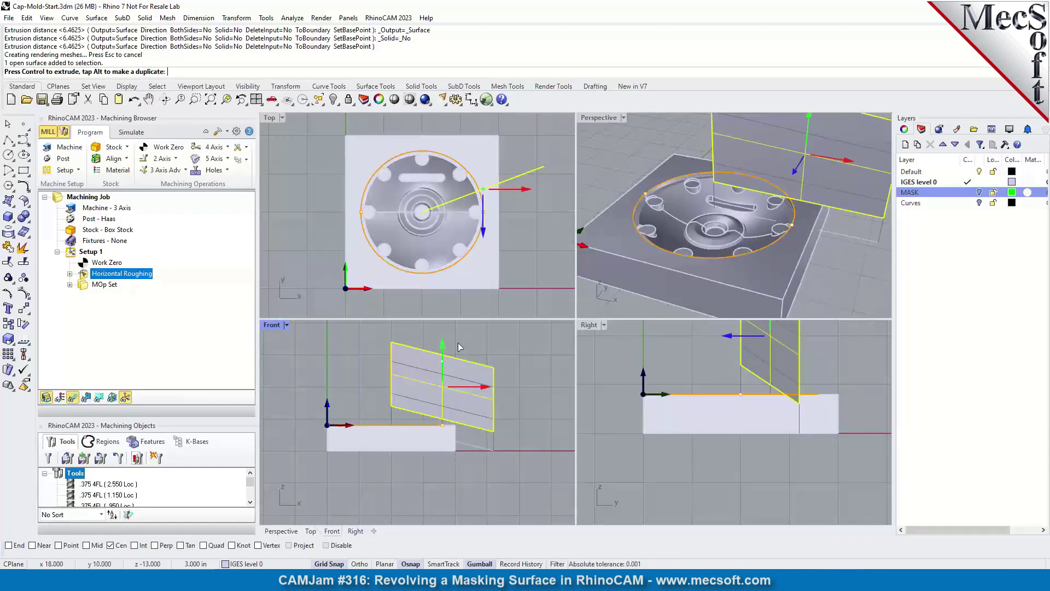
left_click_drag(459, 347, 461, 404)
left_click(514, 379)
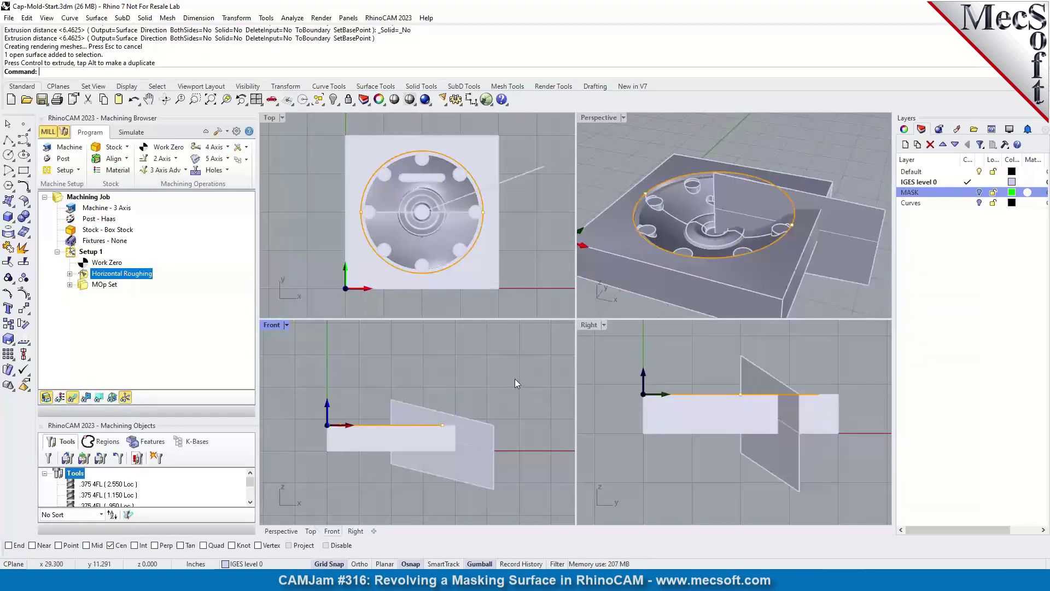
- Create an intersection curve between the vertical surface and the mold block
mouse_move(796, 248)
right_mouse_down()
mouse_move(816, 213)
mouse_move(792, 218)
mouse_move(802, 211)
mouse_move(790, 225)
mouse_move(801, 230)
right_mouse_up()
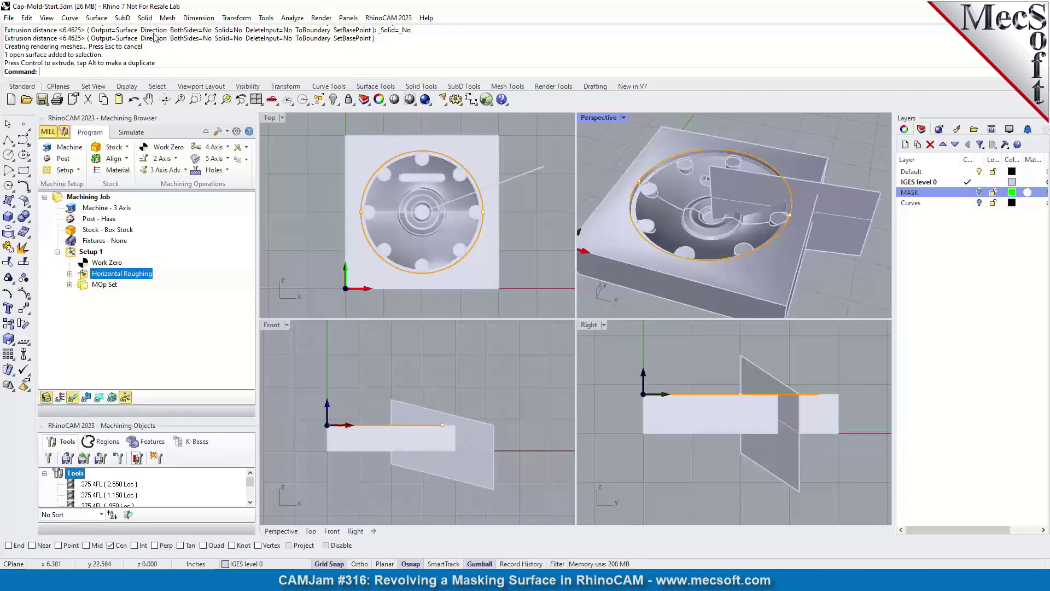
left_click(70, 18)
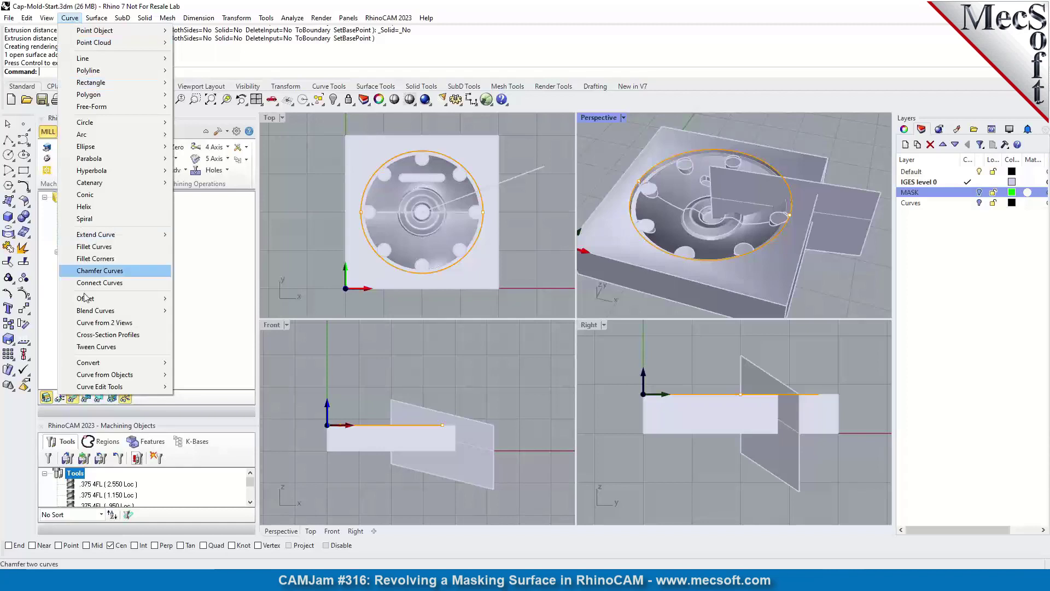
mouse_move(103, 375)
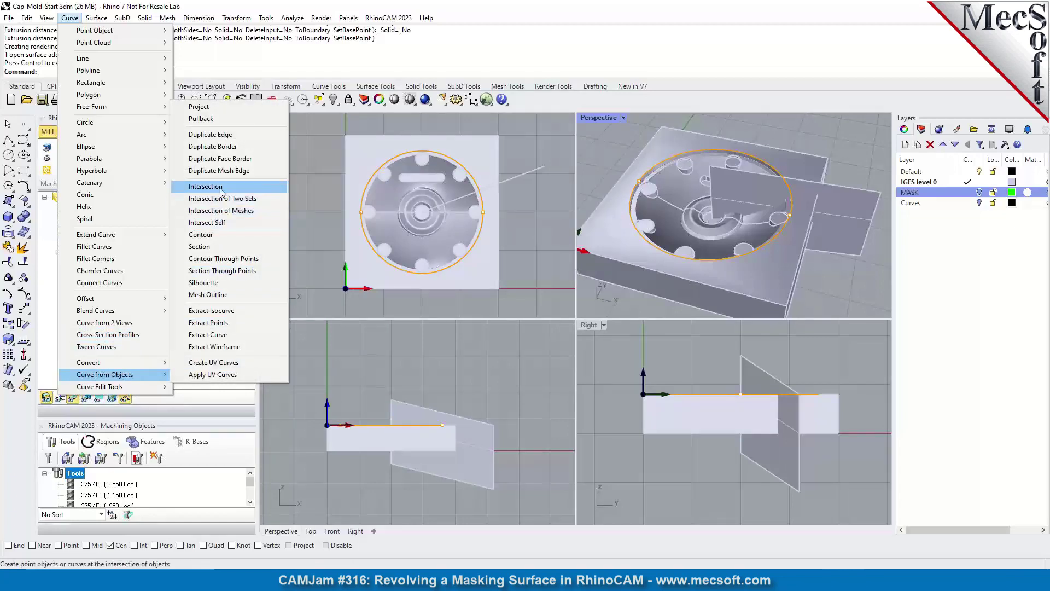
left_click(207, 186)
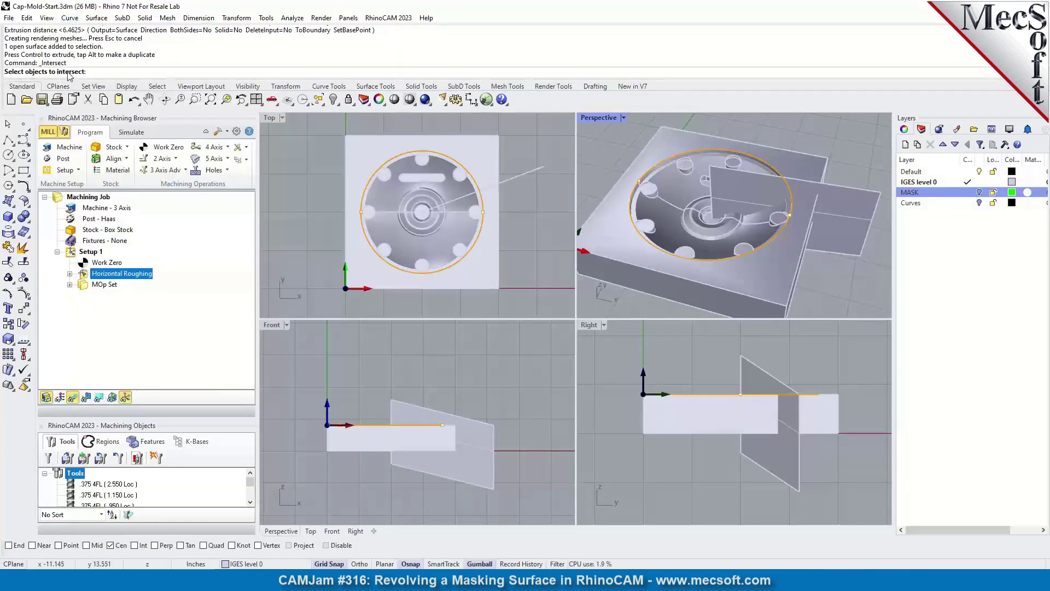
left_click(865, 182)
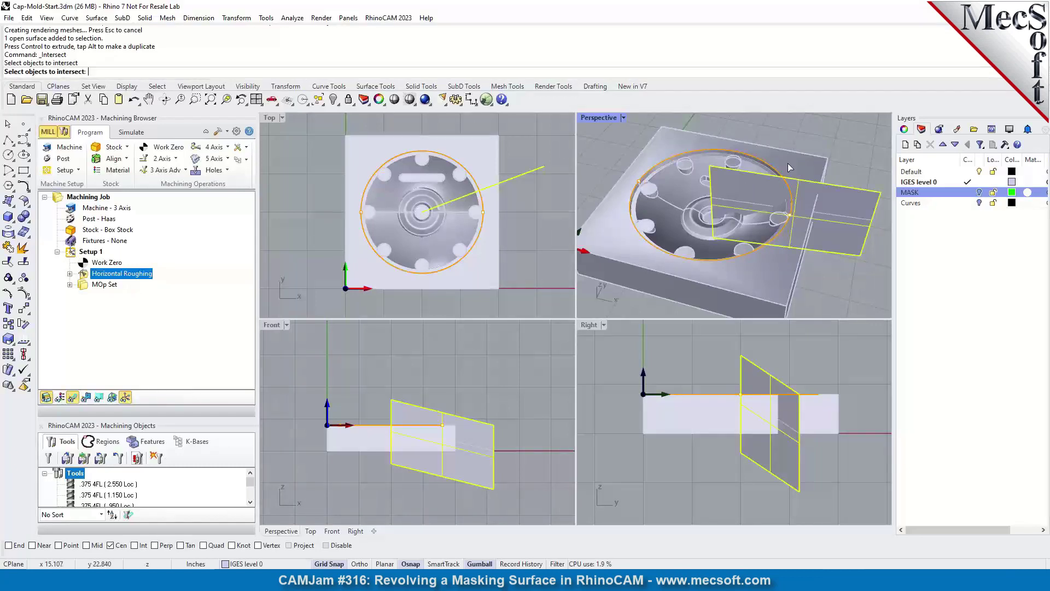
left_click(813, 160)
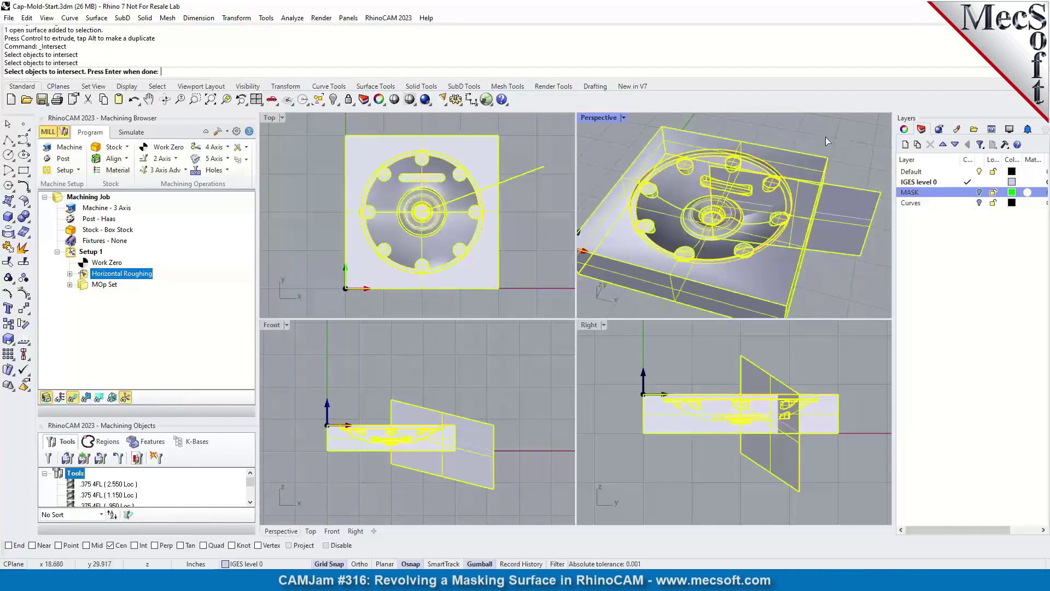
key("Return")
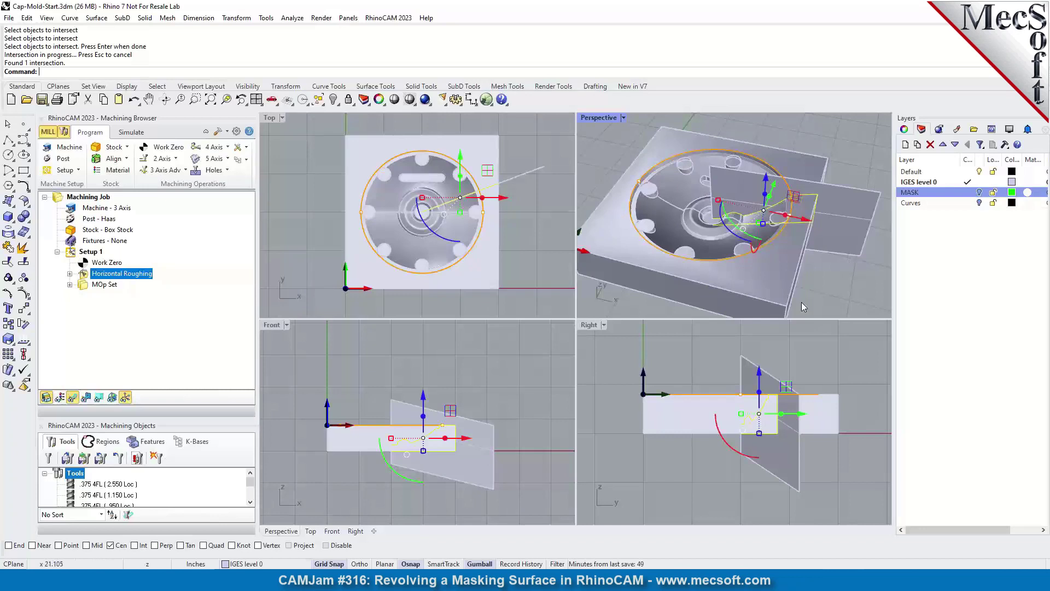
- Try to join the cross-section curve's segments and deselect the curve
scroll(821, 214, "up", 2)
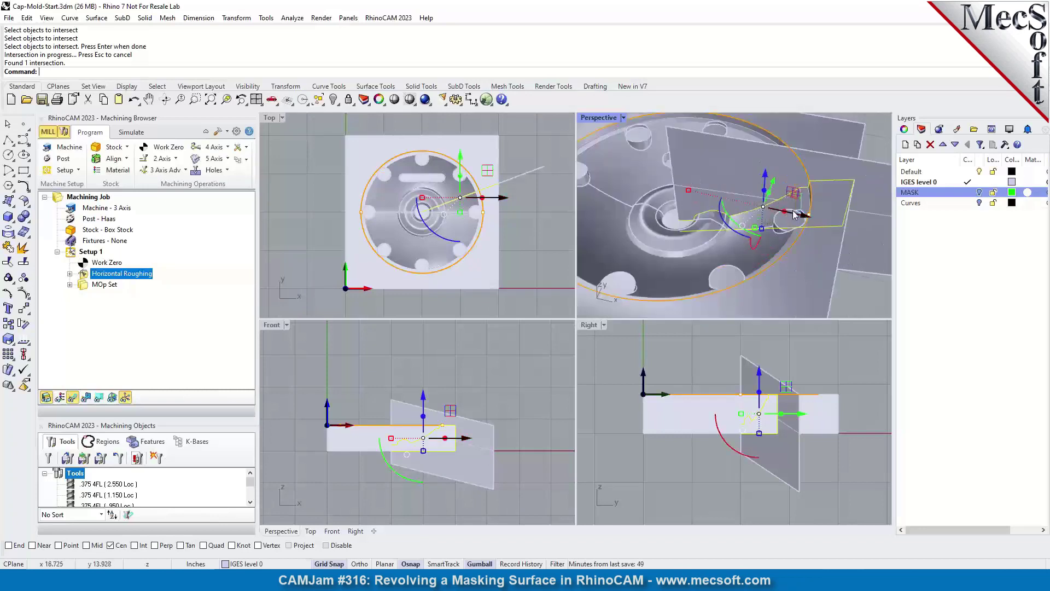
scroll(814, 228, "up", 2)
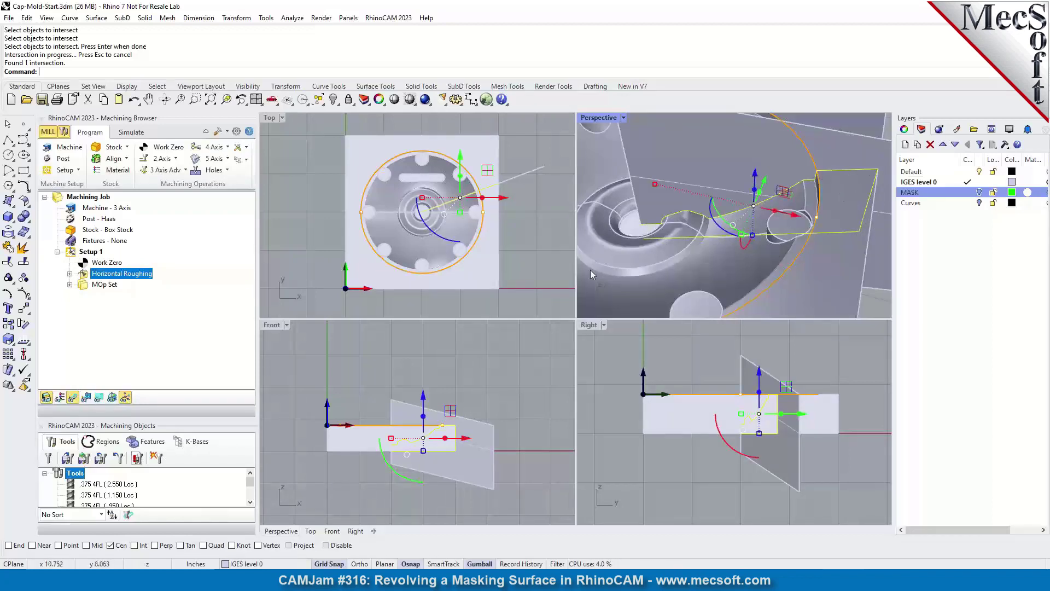
left_click(8, 247)
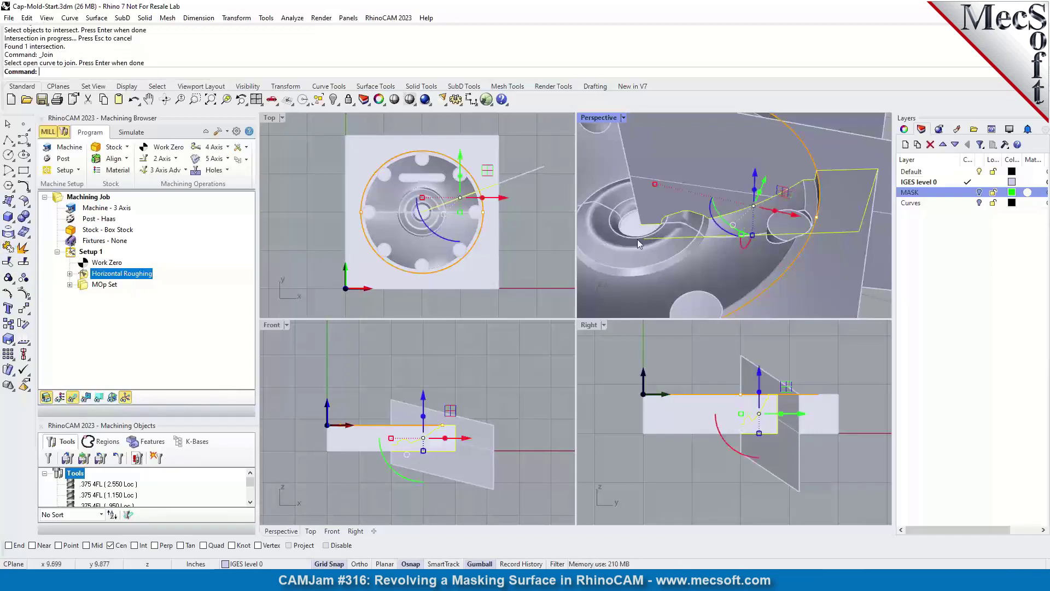
left_click(834, 353)
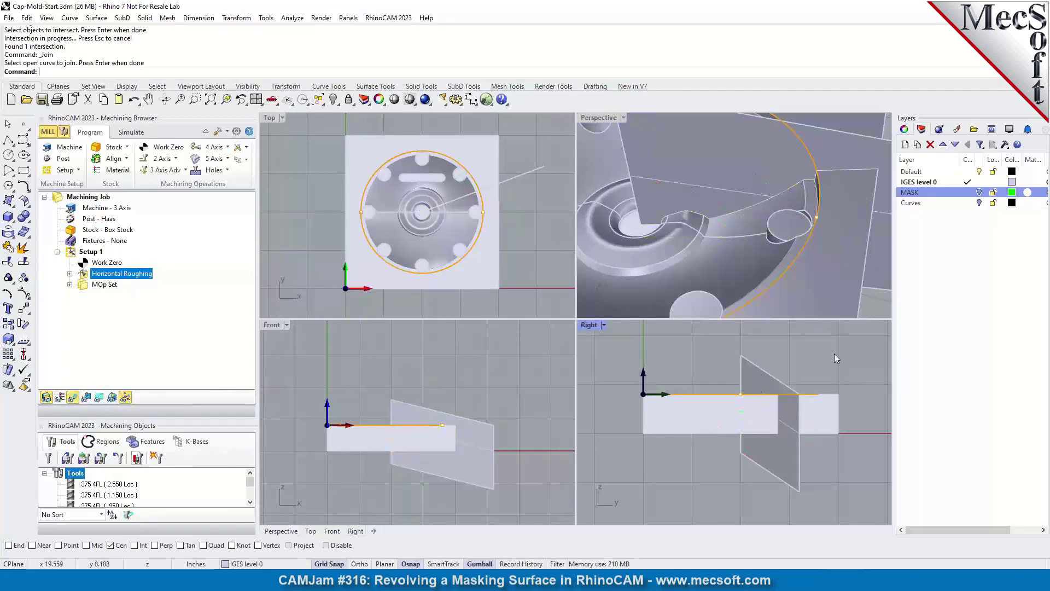
- Select the vertical cutting surface and create a new layer named MASK2
scroll(772, 224, "down", 3)
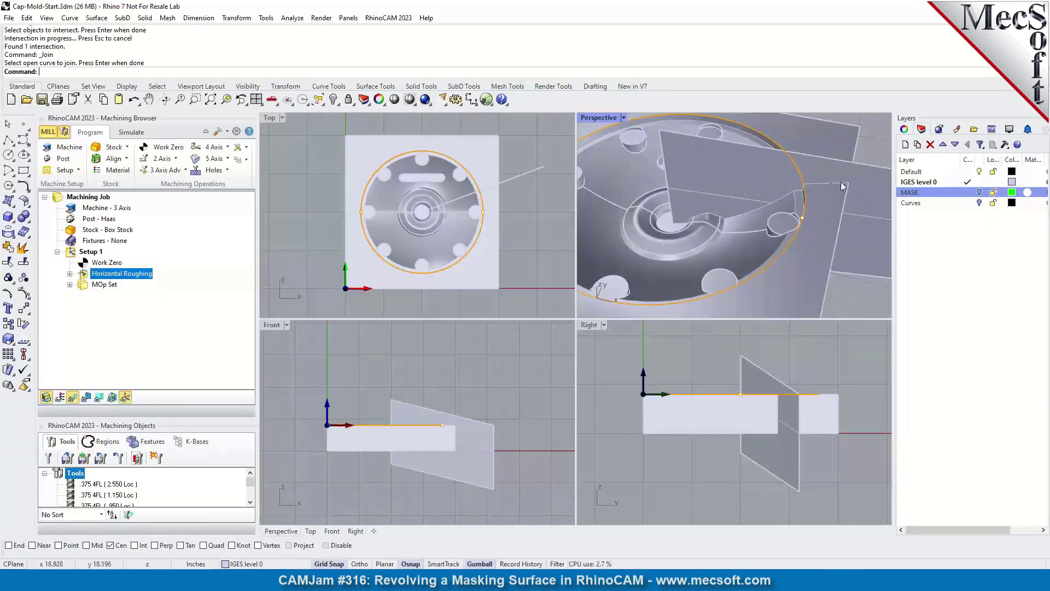
left_click(872, 180)
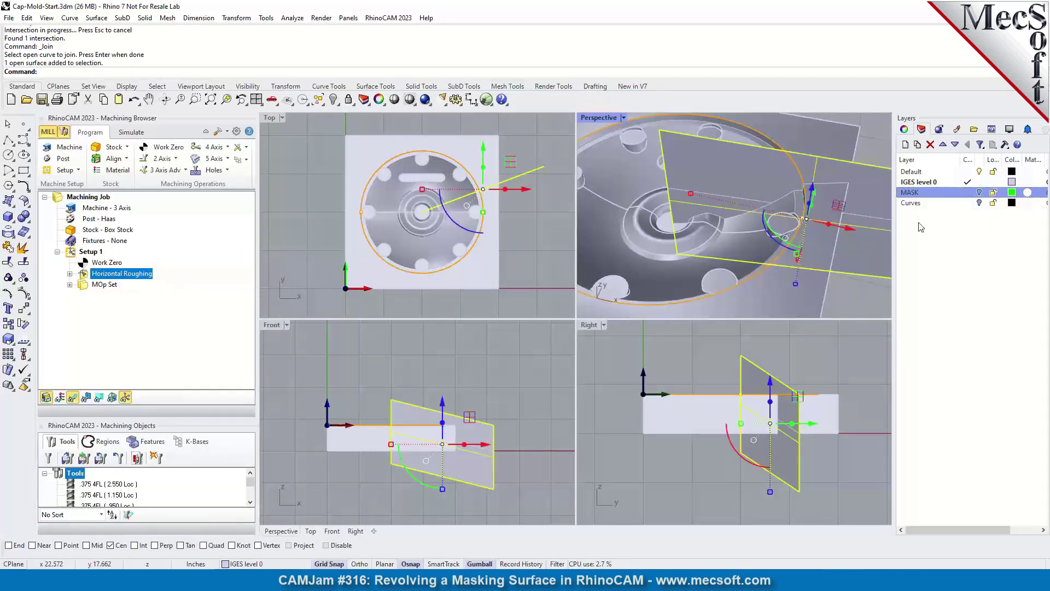
left_click(906, 144)
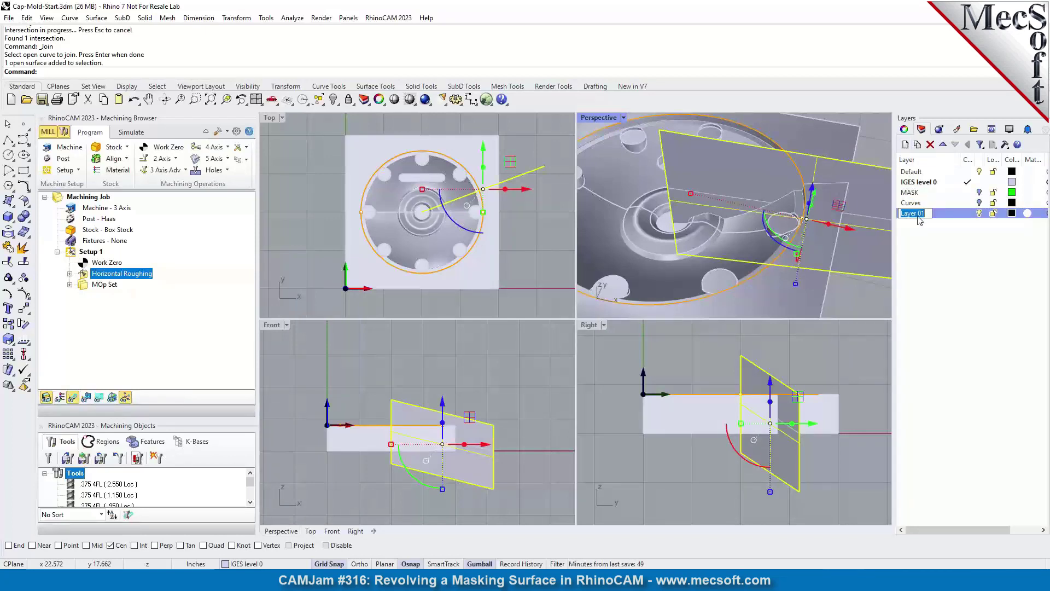
type("MASK2")
key("Return")
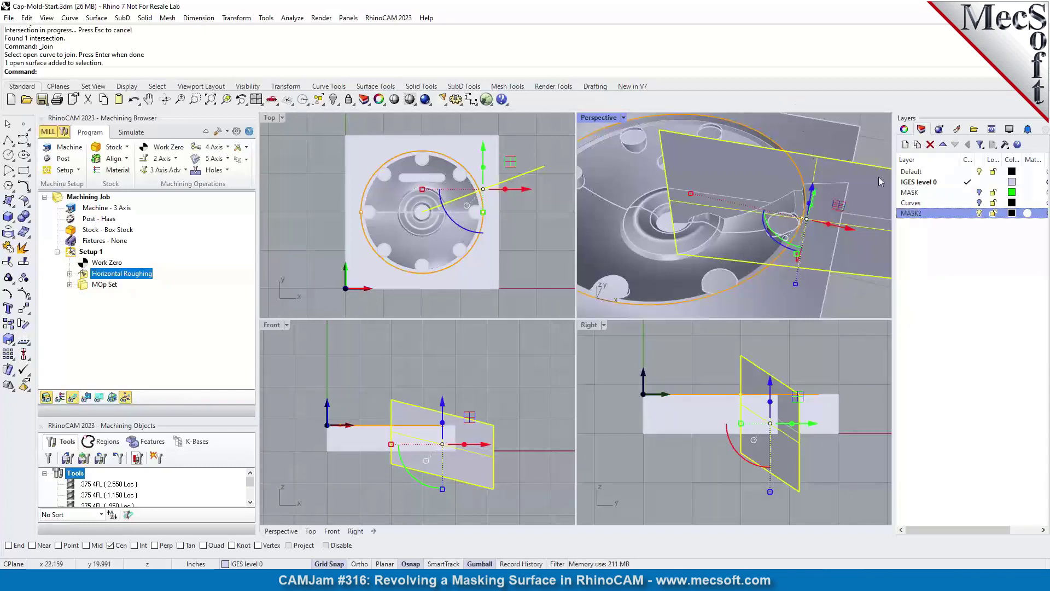
- Move the selected vertical surface to the MASK2 layer and turn that layer off
right_click(917, 217)
left_click(971, 408)
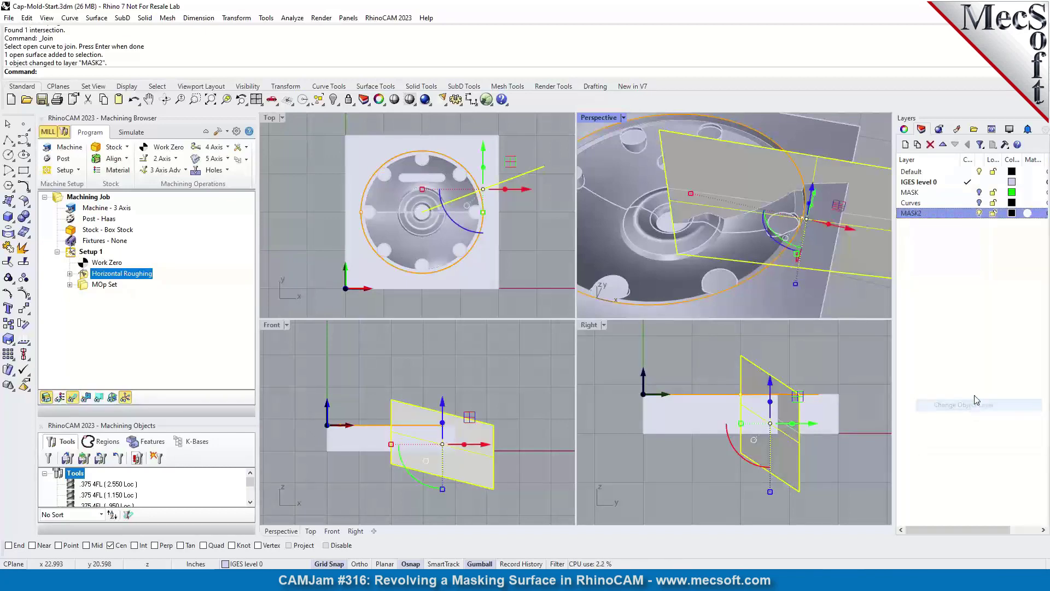
left_click(979, 214)
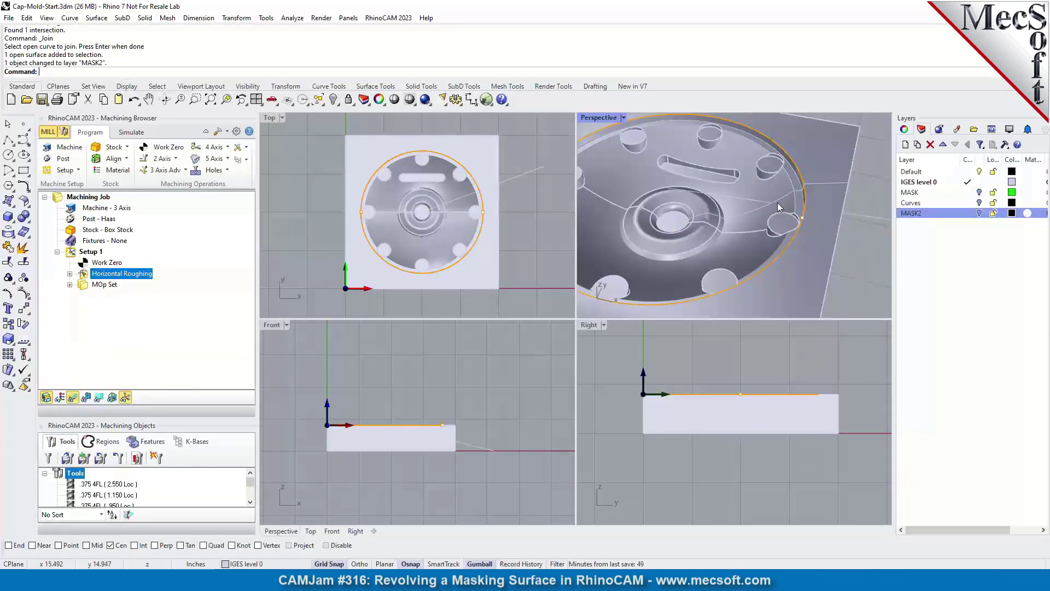
- Select the intersection curve to examine its path across the cavity and block, and clear the selection
scroll(823, 186, "up", 4)
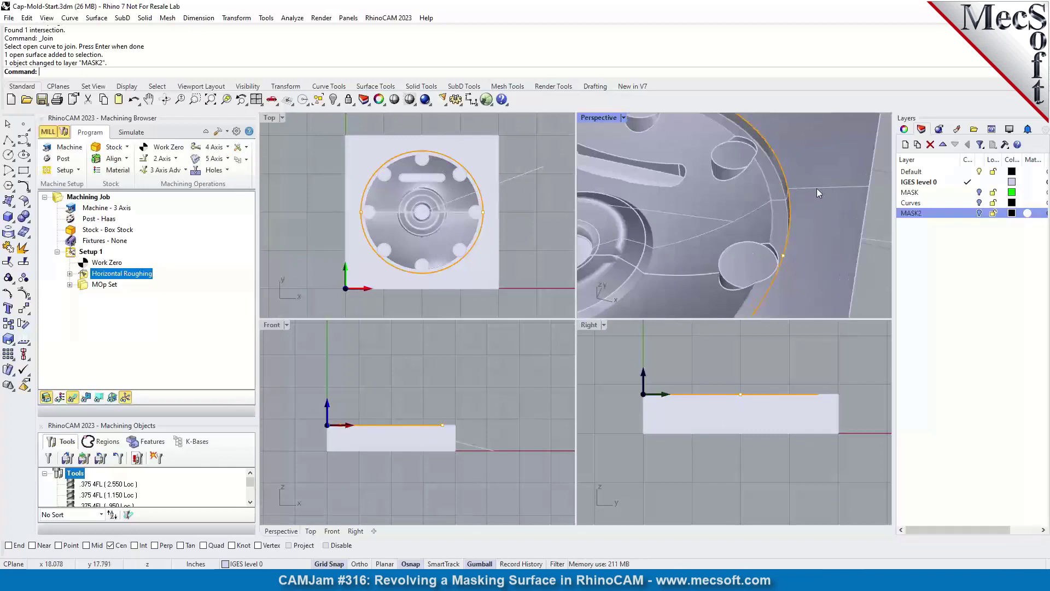
left_click(816, 188)
left_click(876, 217)
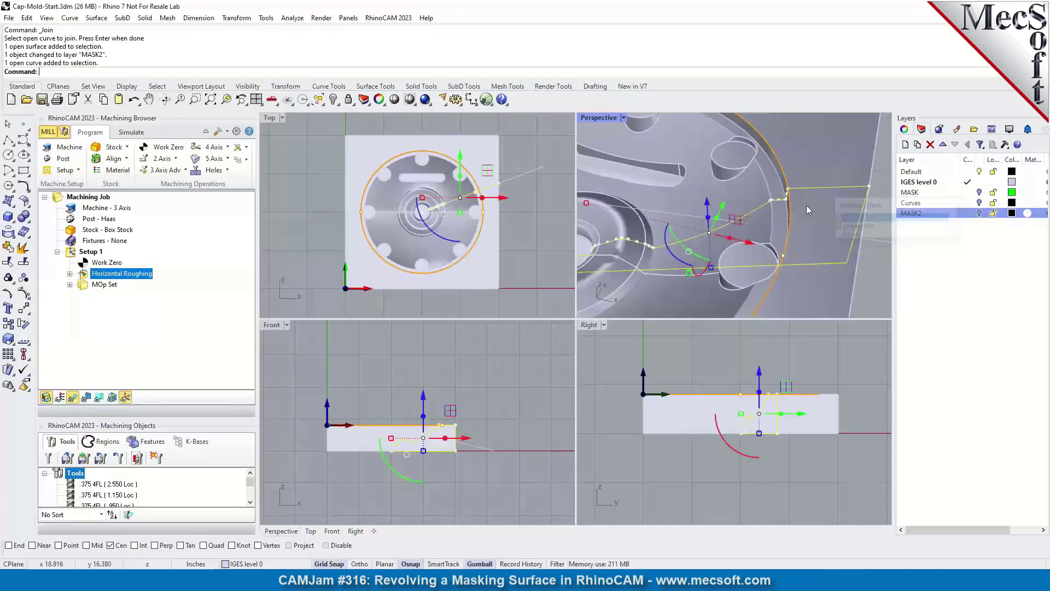
scroll(808, 210, "down", 4)
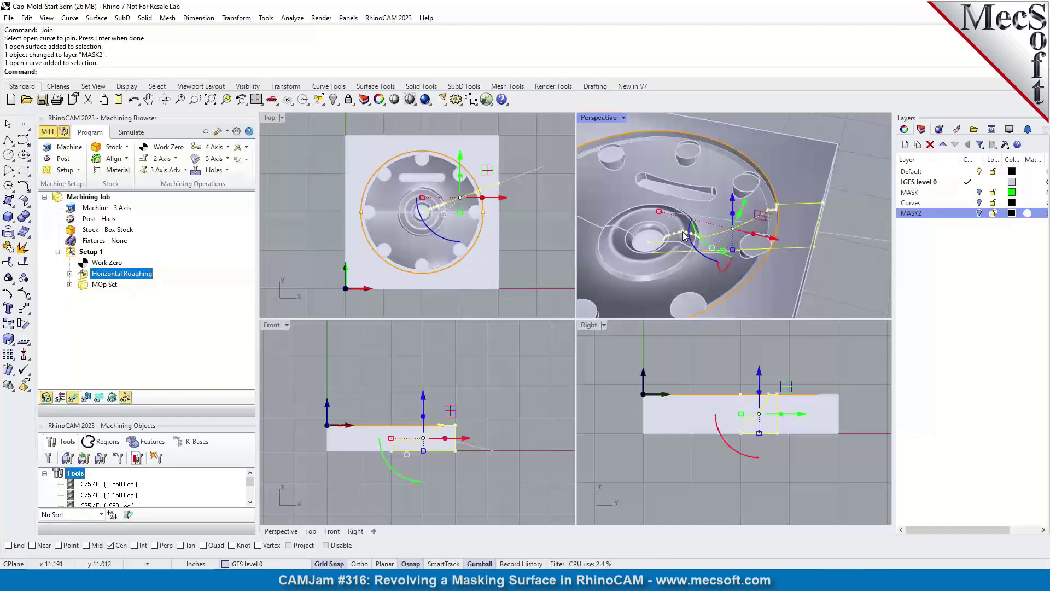
left_click(851, 205)
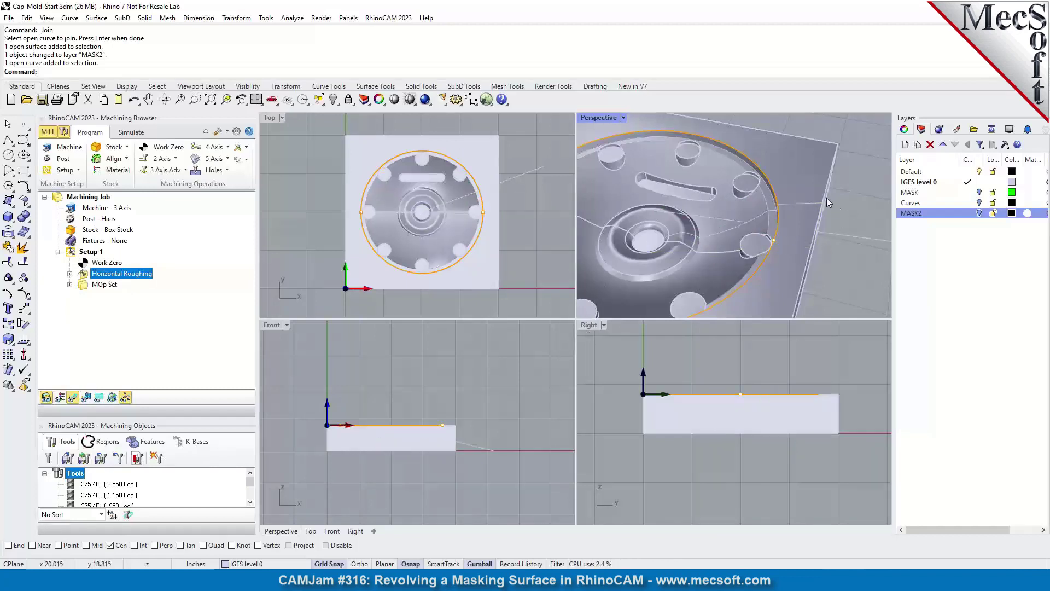
- Turn on the Default layer and hide the mold block so that only the curves are displayed
left_click(981, 171)
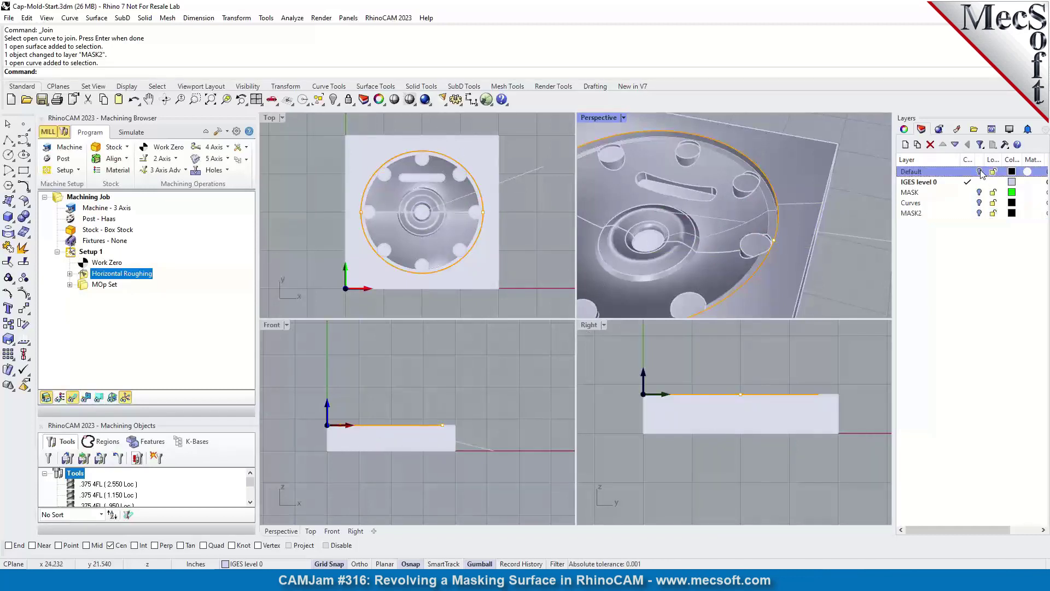
left_click(817, 157)
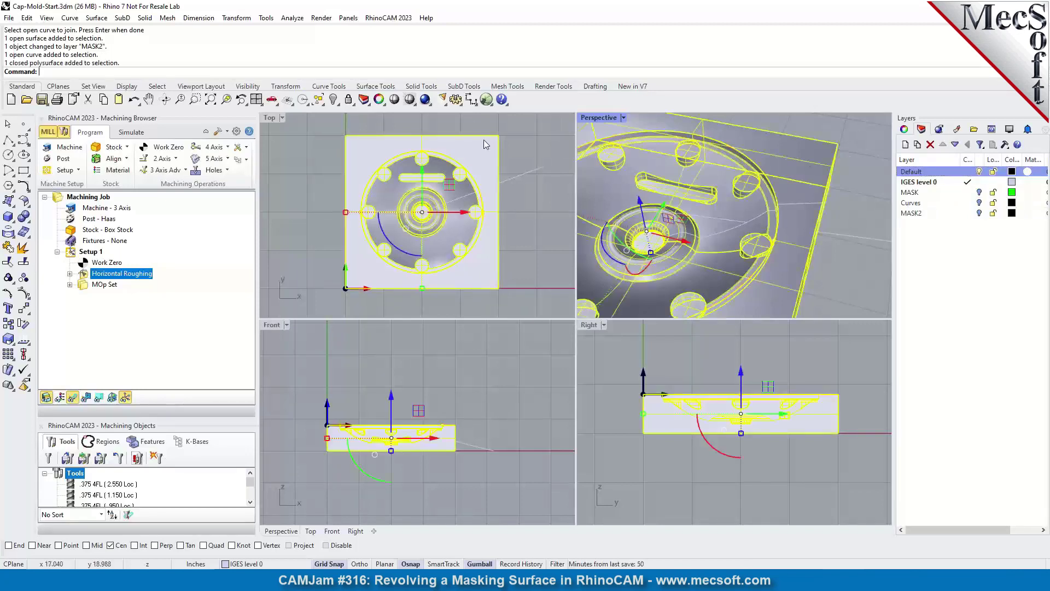
left_click(333, 99)
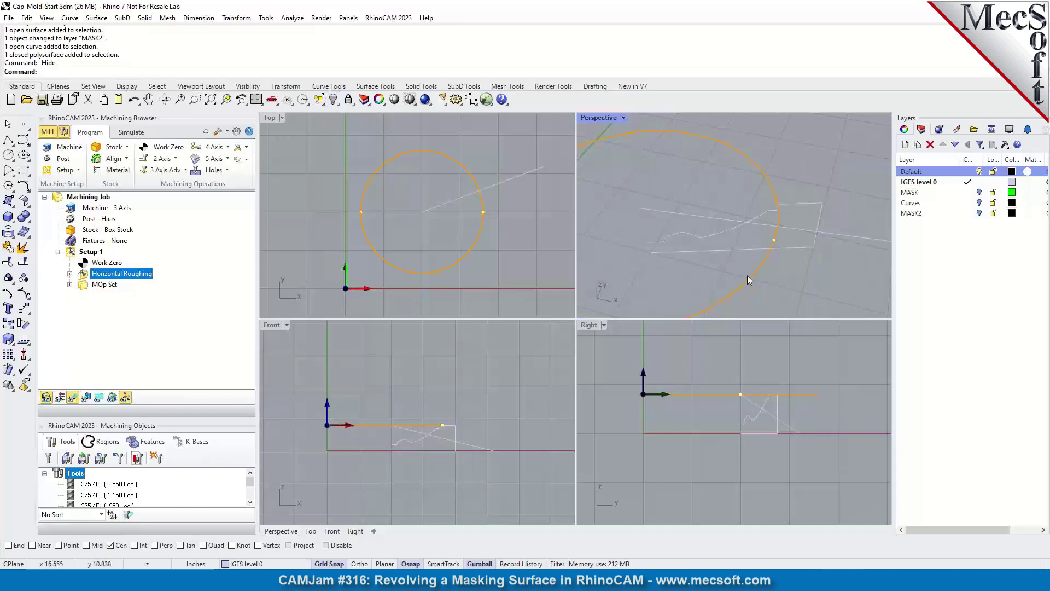
- Explode the cross-section curve into separate segments and clear the selection
left_click(802, 250)
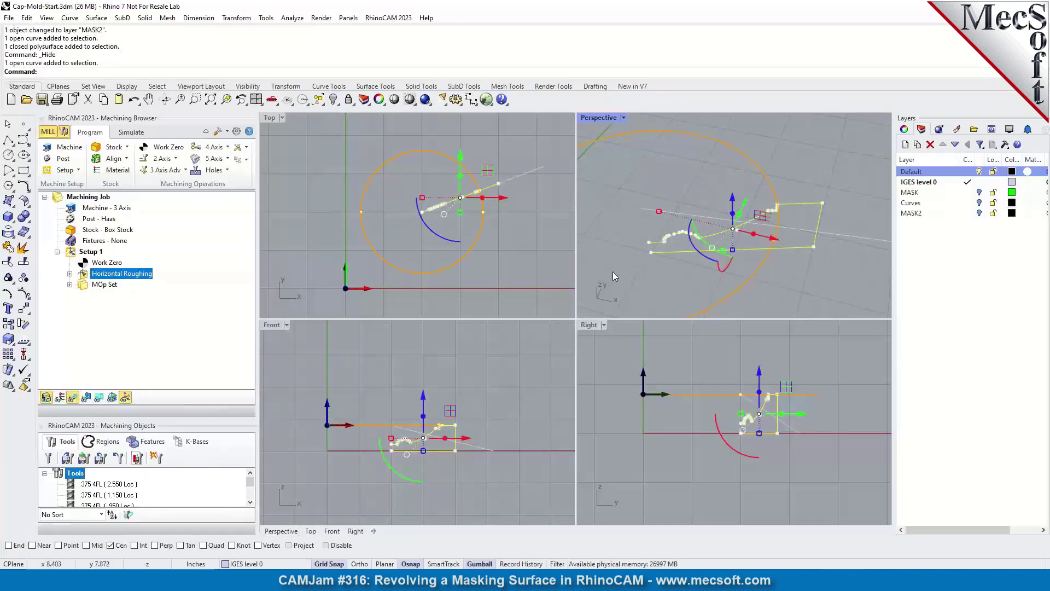
left_click(24, 278)
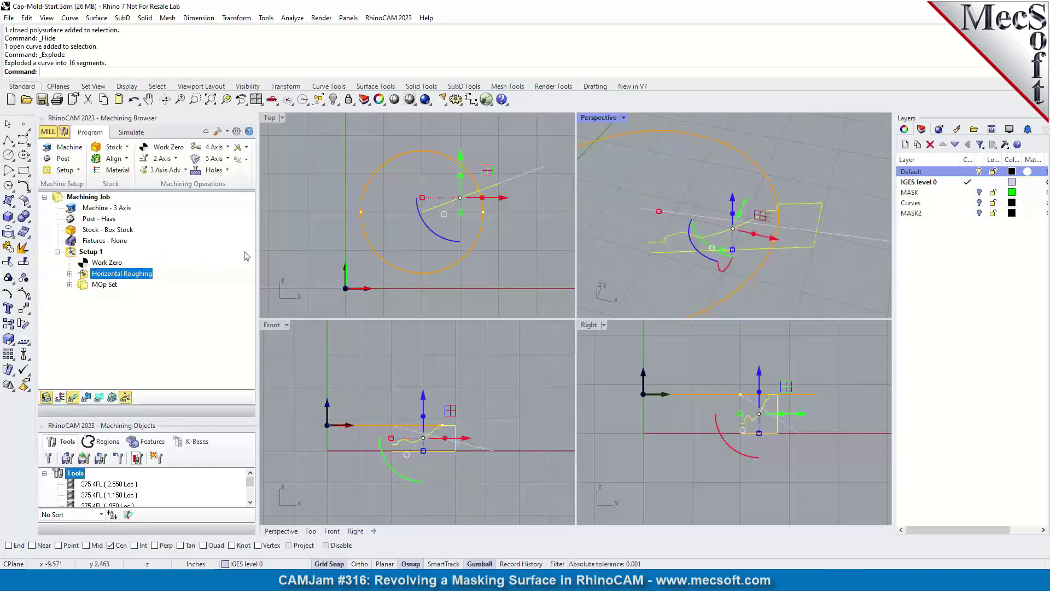
key("Return")
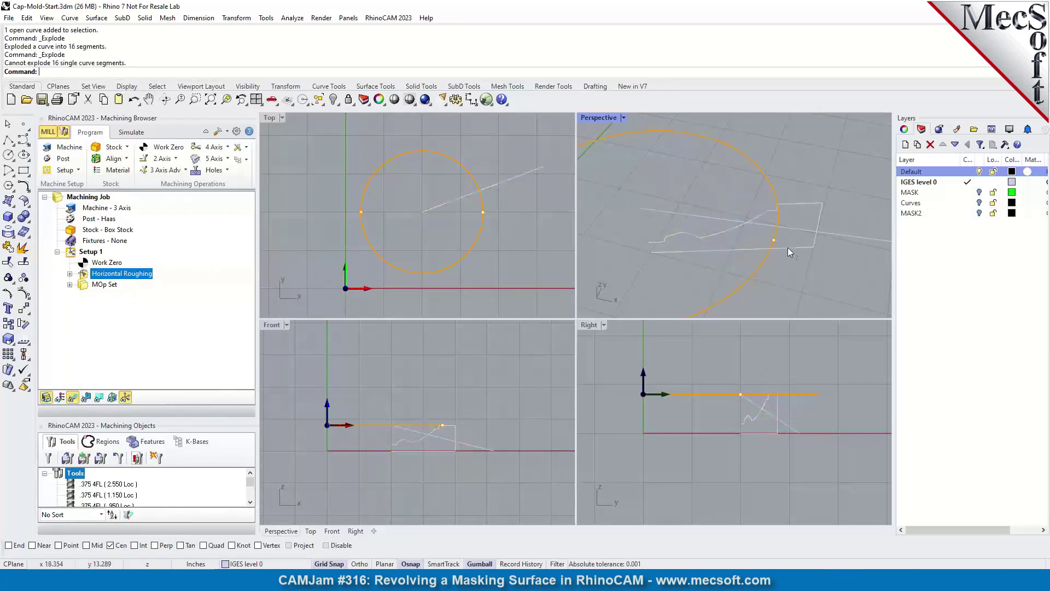
- Delete the cross-section's straight segments along the block's bottom, outer side and top face, keeping only the cavity profile
left_click(807, 239)
left_click(803, 205)
scroll(821, 232, "up", 3)
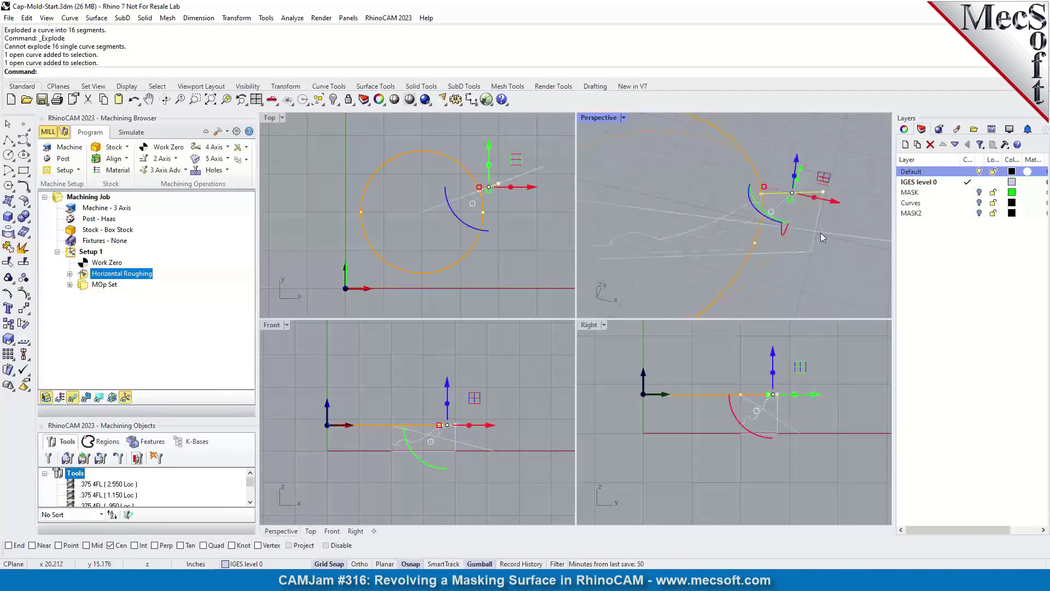
left_click(820, 268)
left_click(790, 250)
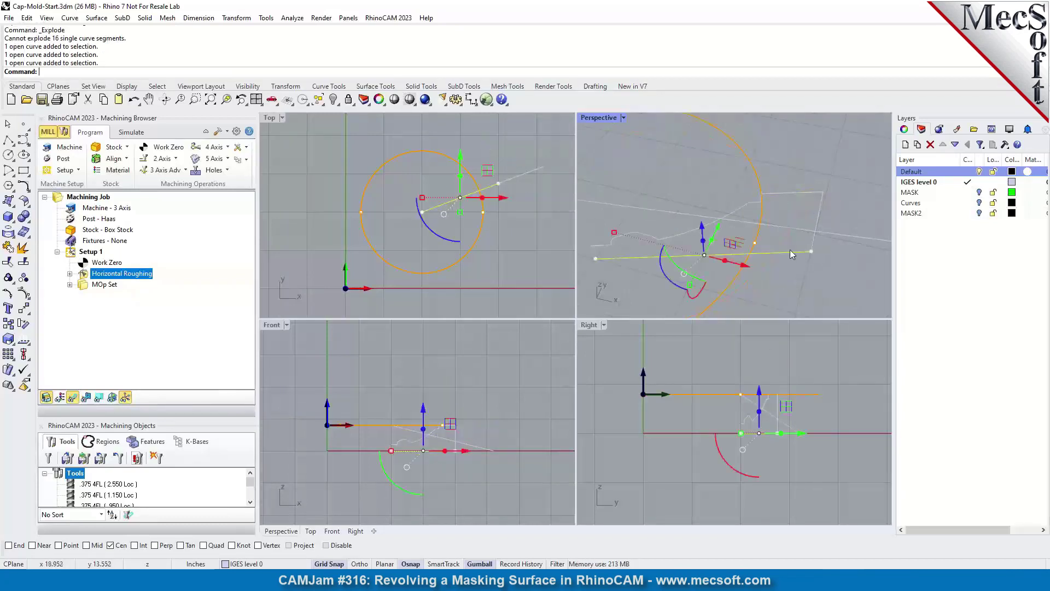
key("Delete")
left_click_drag(845, 156, 810, 215)
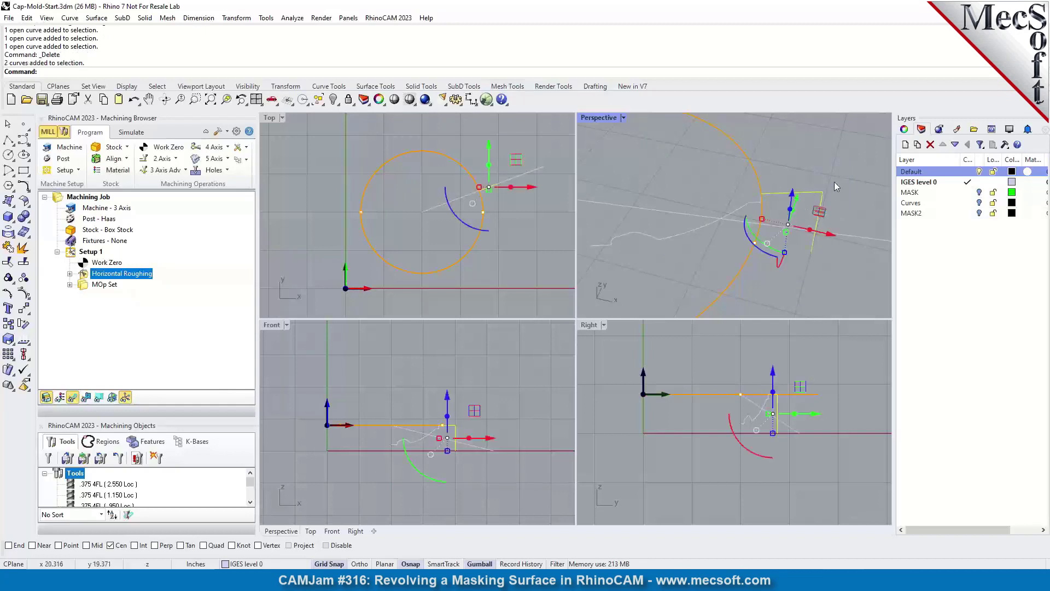
key("Delete")
- Join the remaining cavity profile segments into one open curve and check it by selecting it
right_click_drag(647, 246, 828, 185)
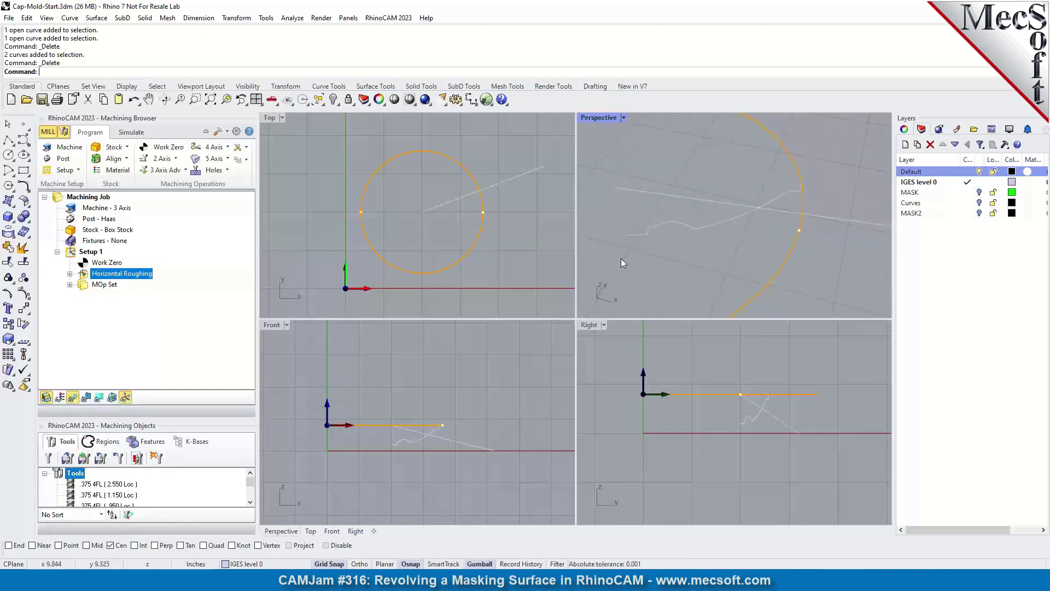
left_click_drag(623, 248, 815, 164)
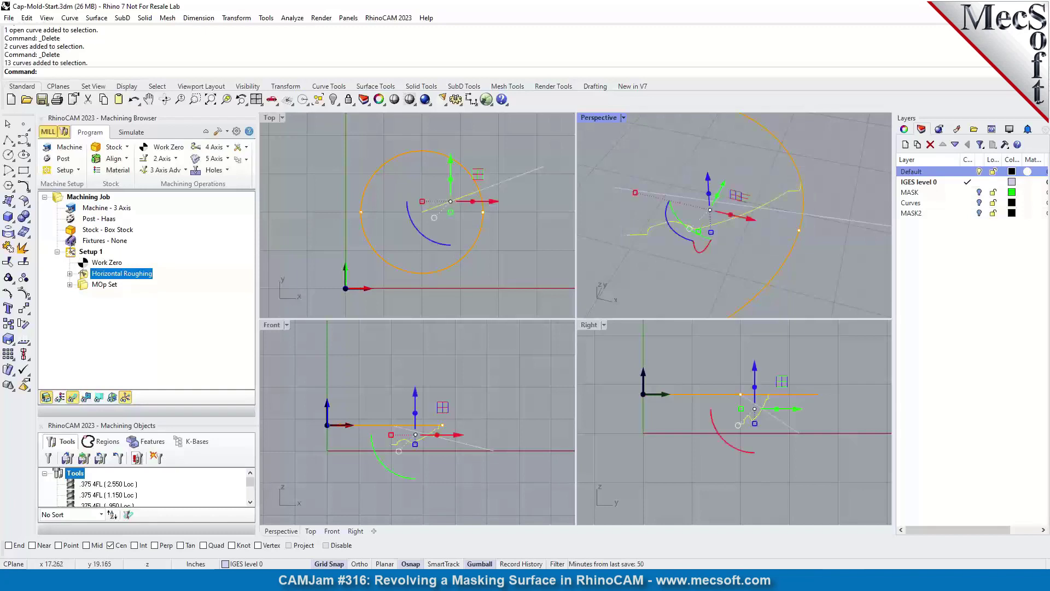
left_click(8, 247)
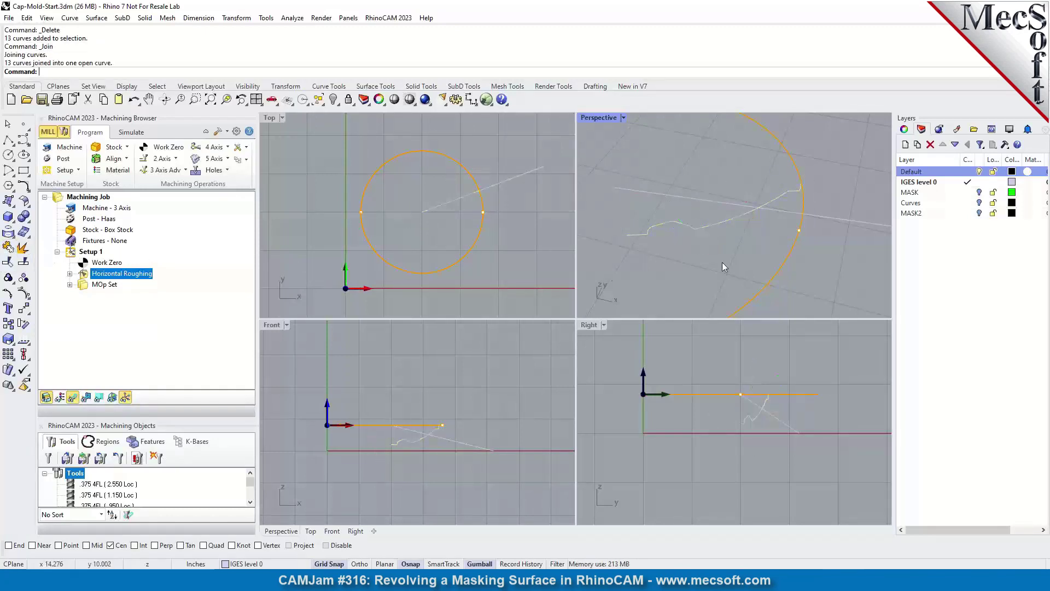
left_click(715, 221)
left_click(802, 267)
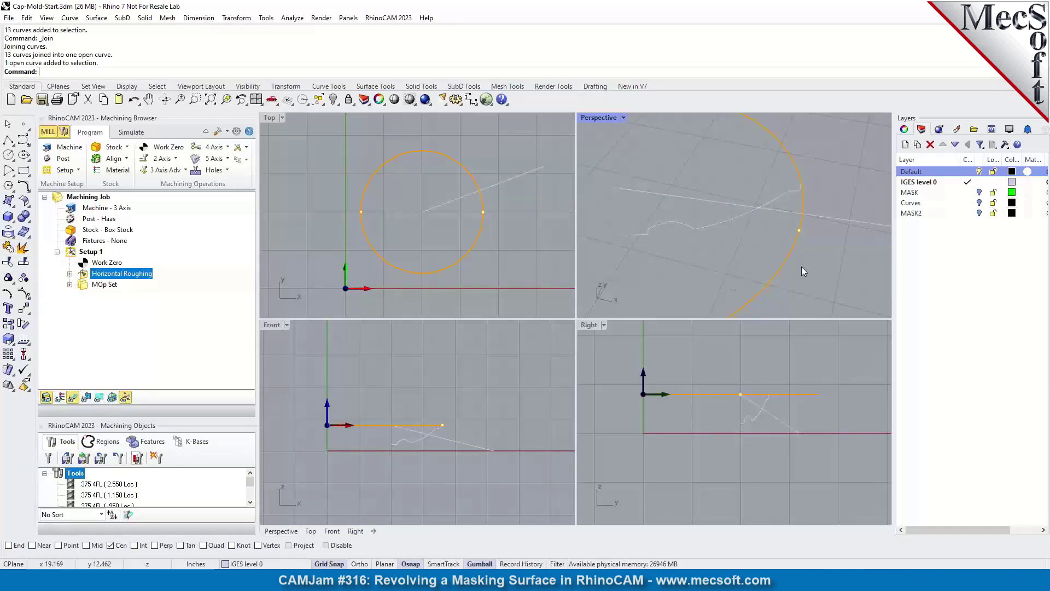
- Show the hidden mold block again and select the joined profile curve to check it against the cavity
left_click(335, 101)
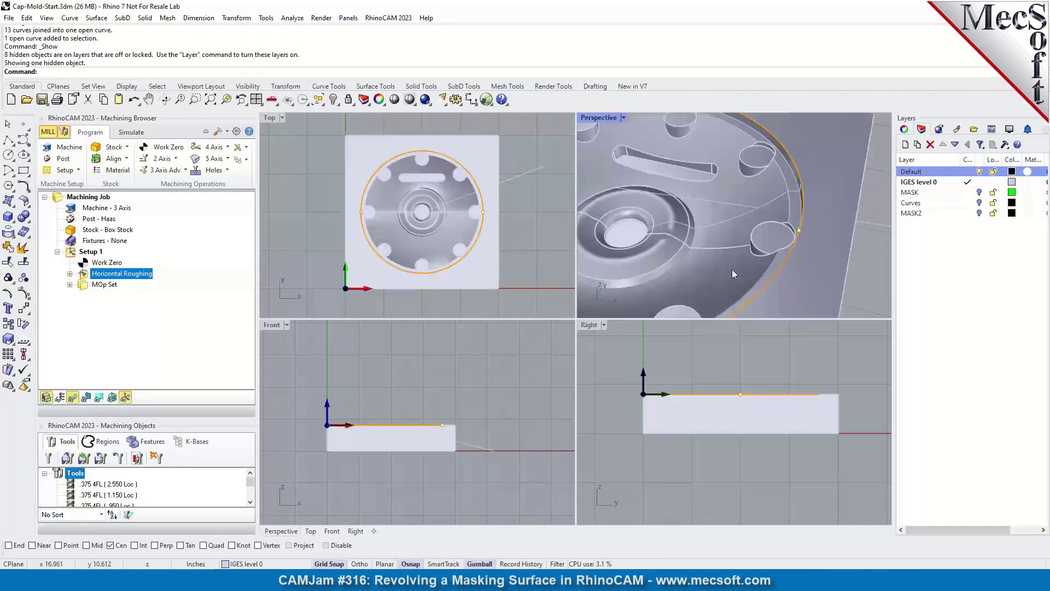
left_click(769, 208)
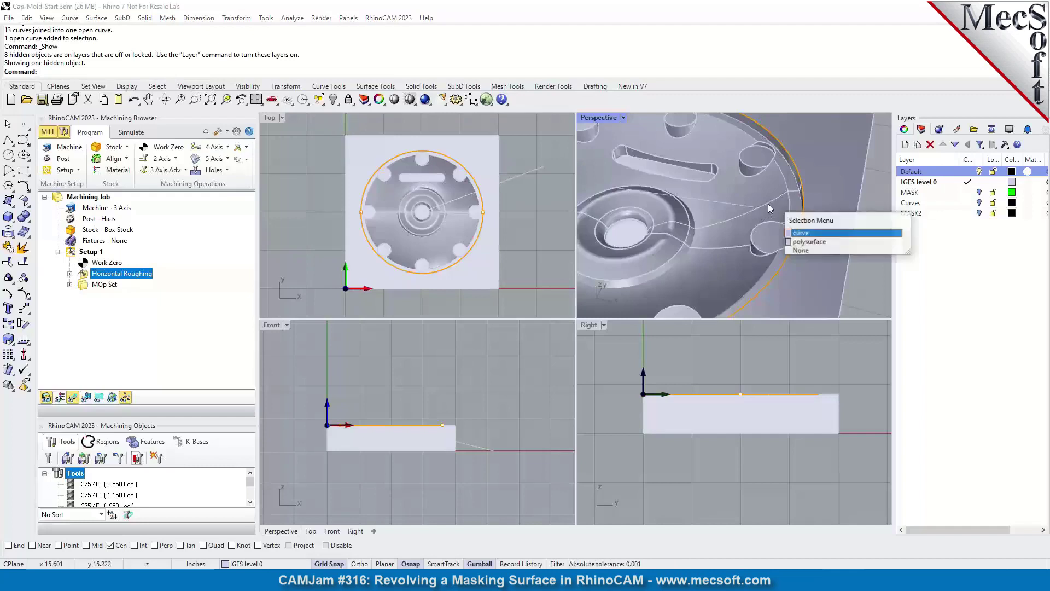
left_click(800, 234)
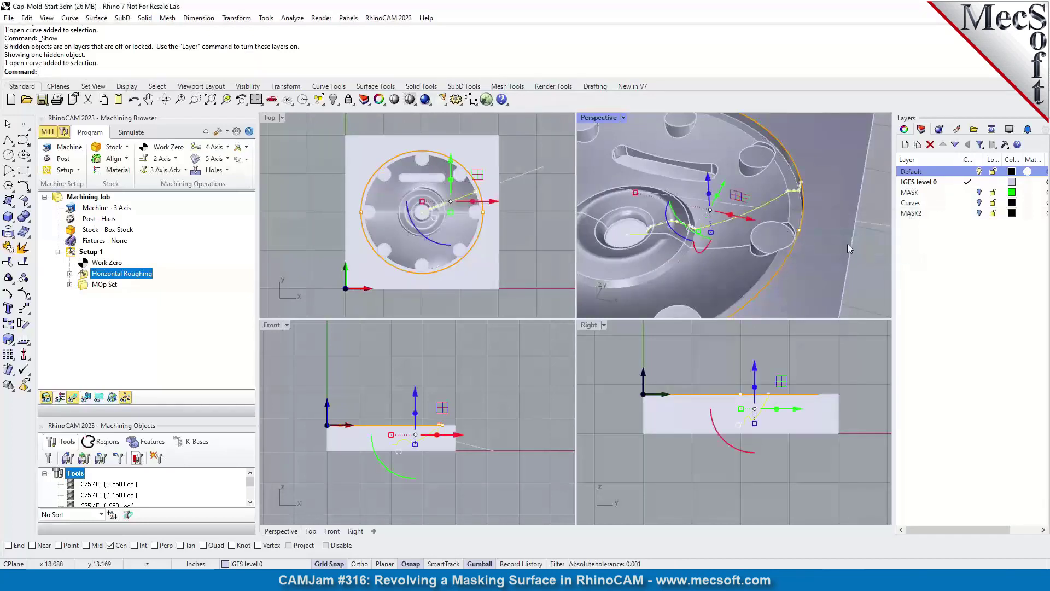
left_click(915, 215)
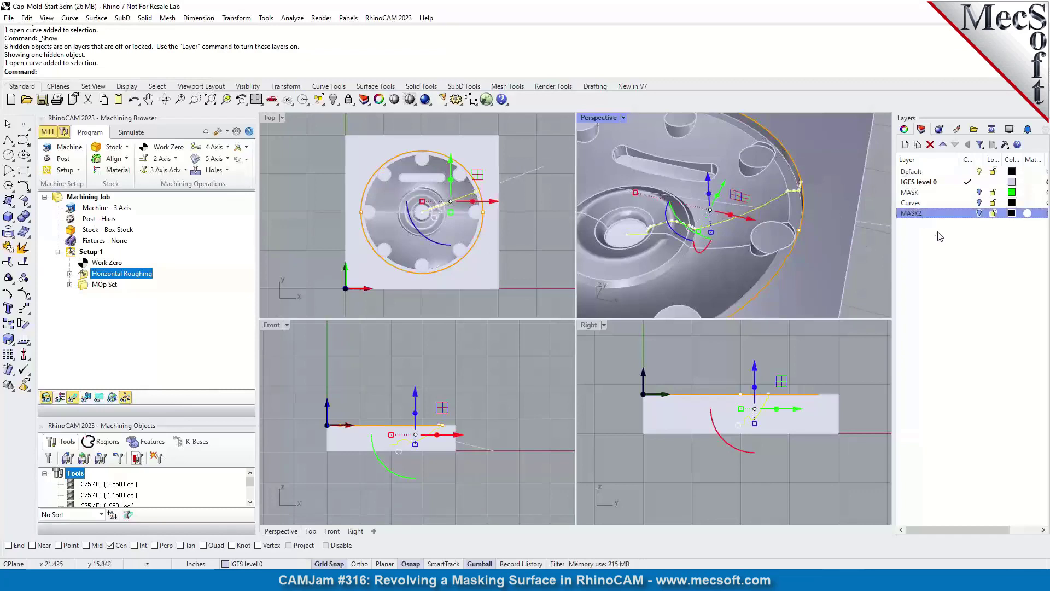
left_click(867, 256)
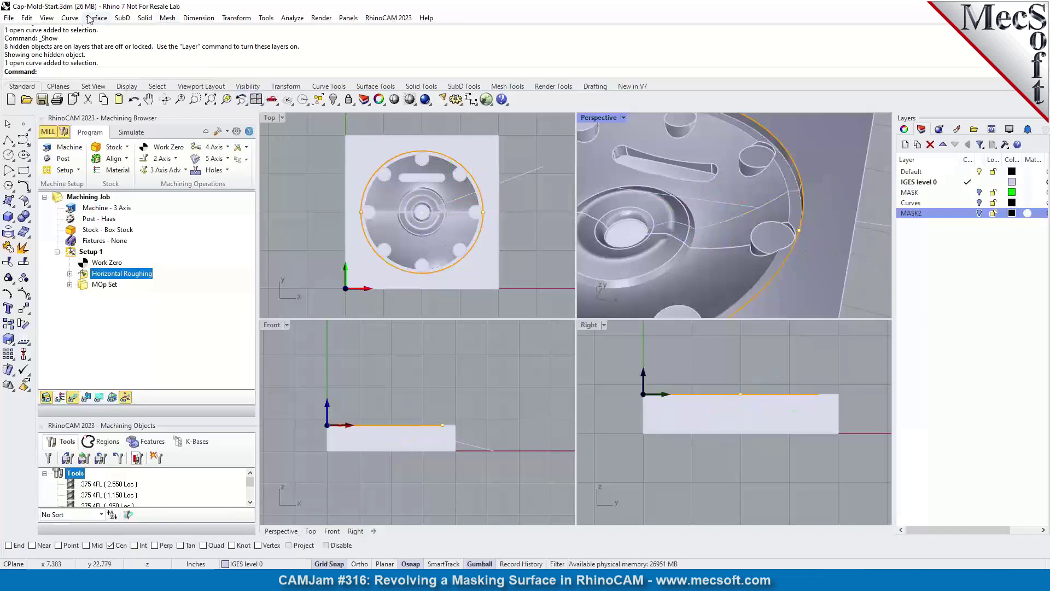
left_click(98, 19)
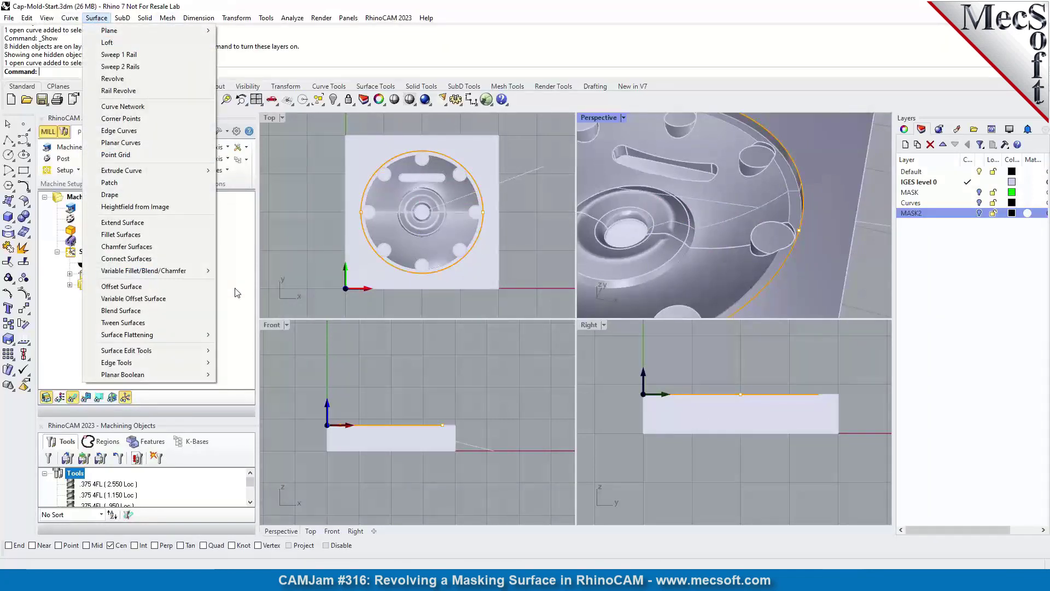
left_click(871, 231)
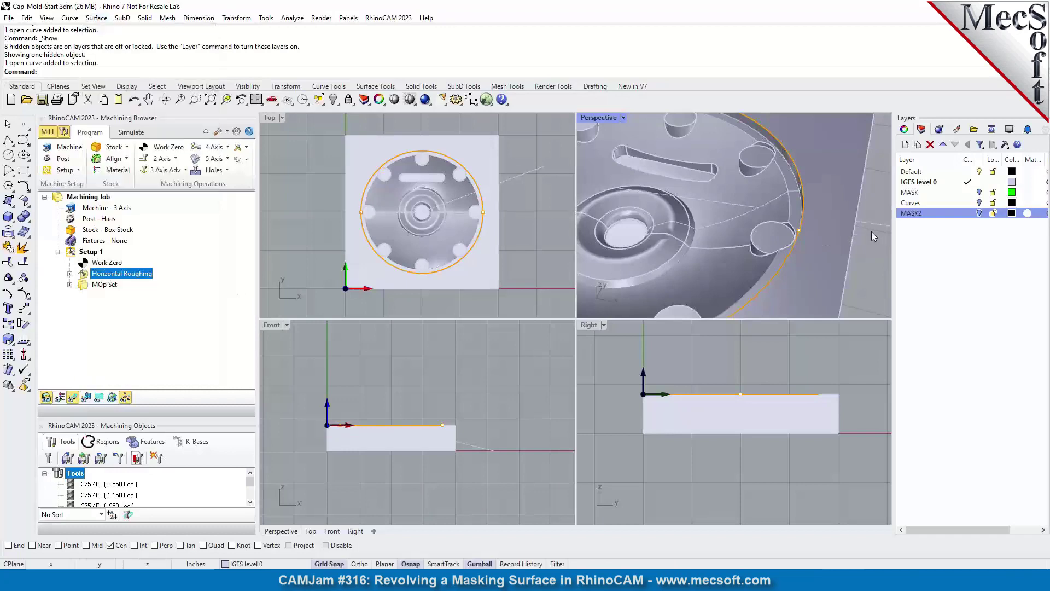
left_click(762, 206)
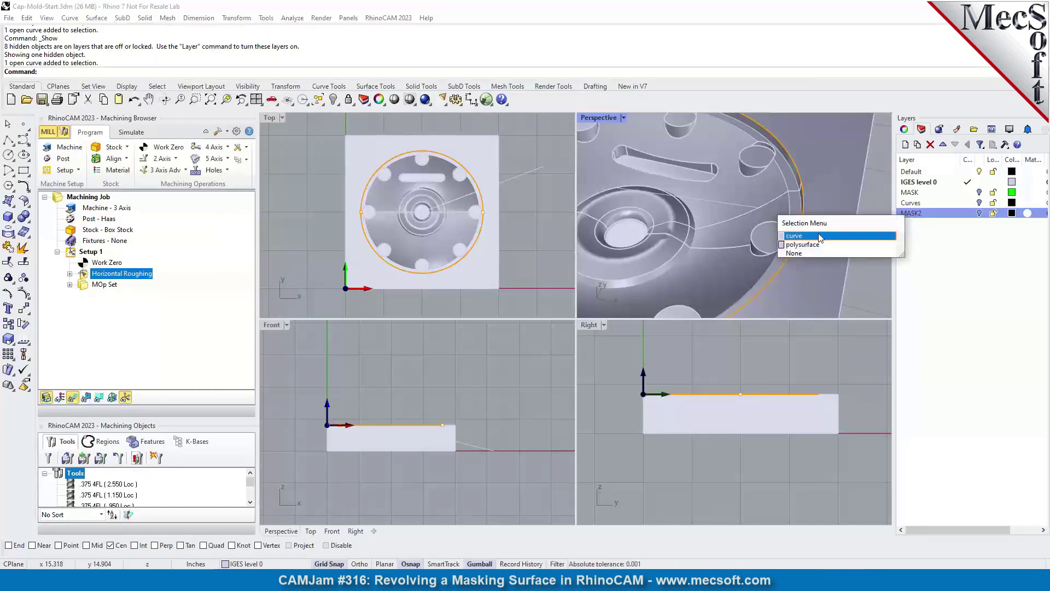
left_click(999, 235)
right_click(1028, 214)
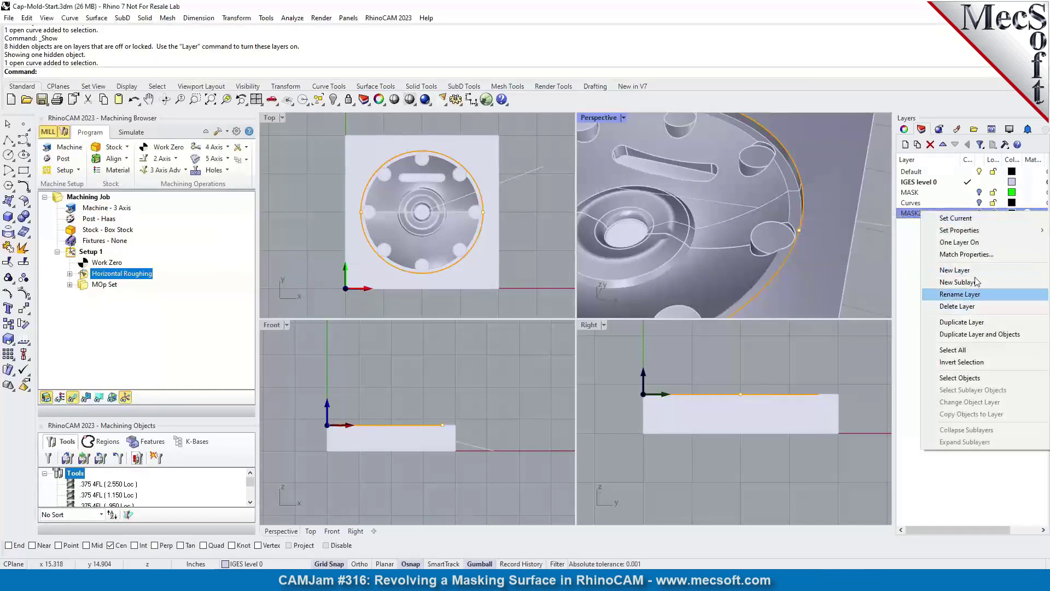
left_click(914, 285)
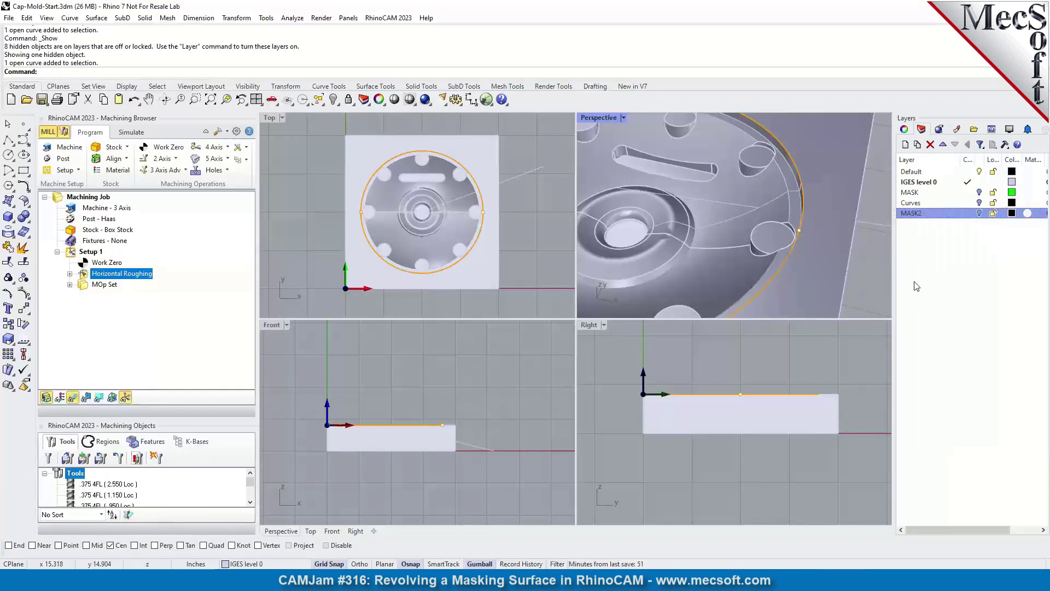
- Set the MASK2 layer's color to red and briefly show the layer to check its contents
left_click_drag(894, 255, 835, 272)
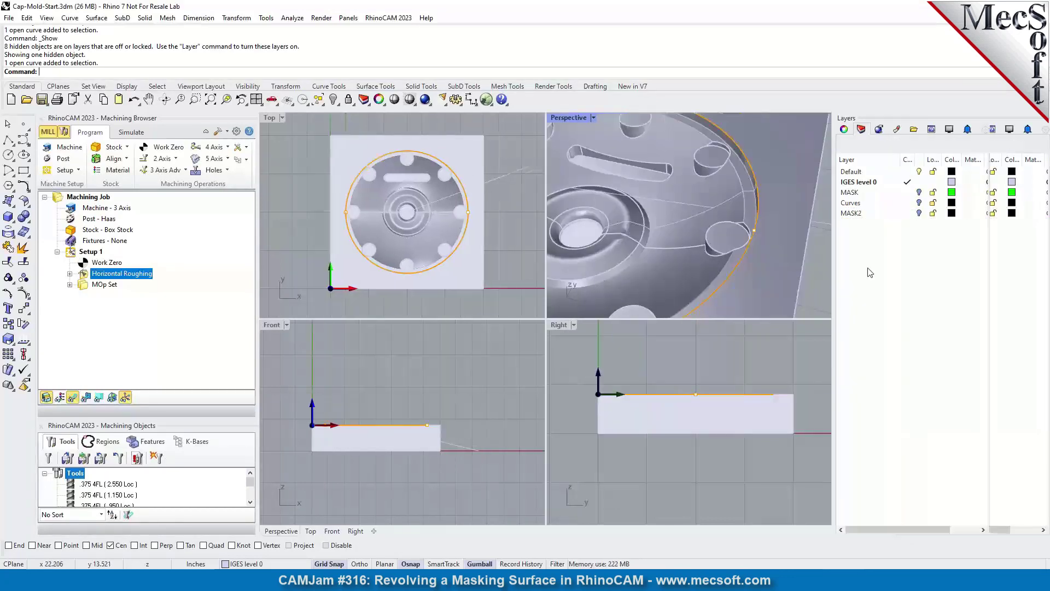
left_click(952, 215)
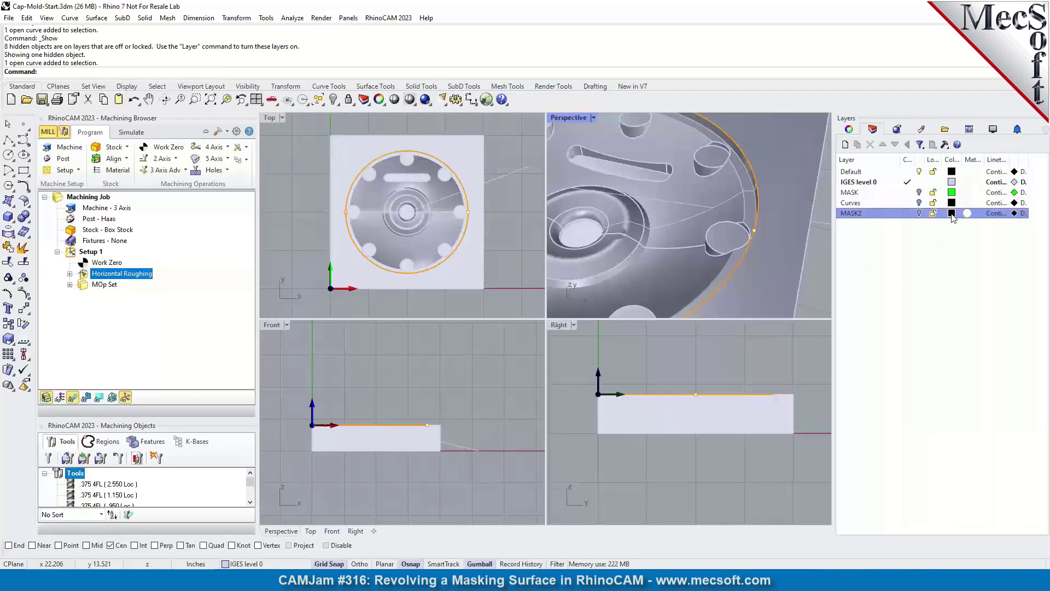
left_click(952, 213)
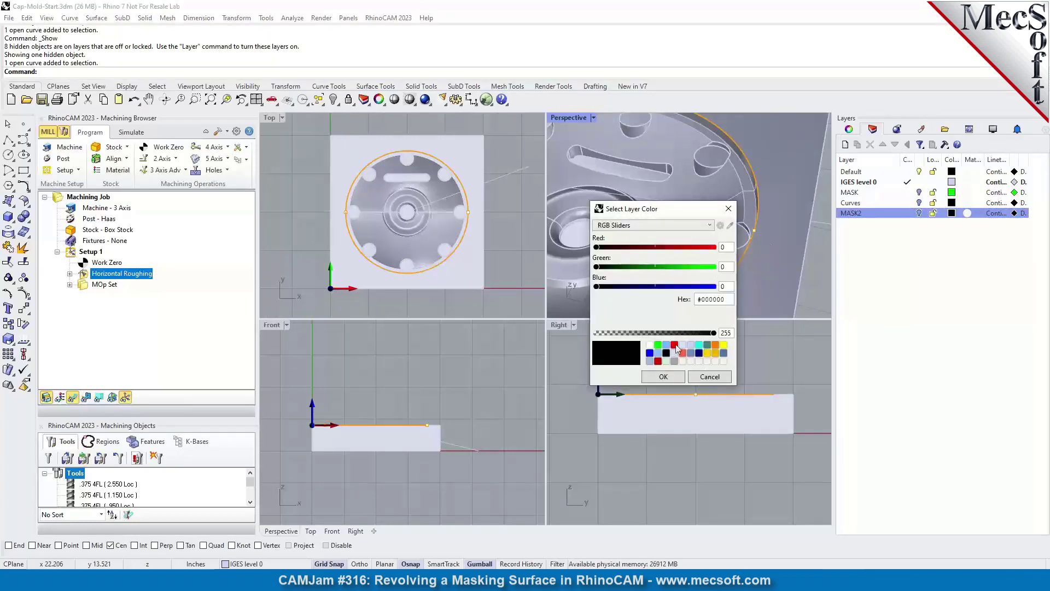
left_click(675, 345)
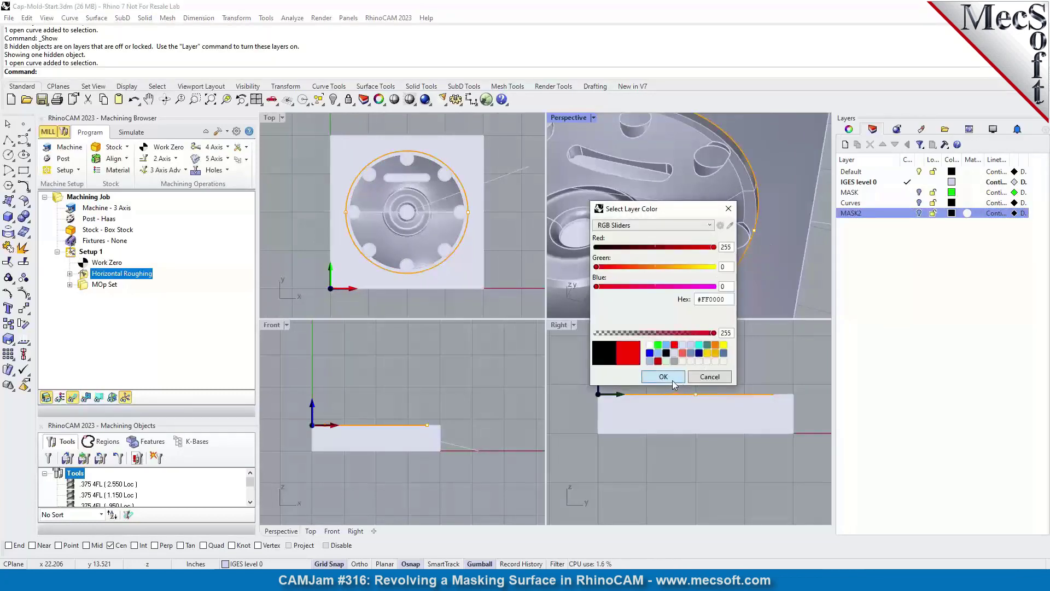
left_click(663, 377)
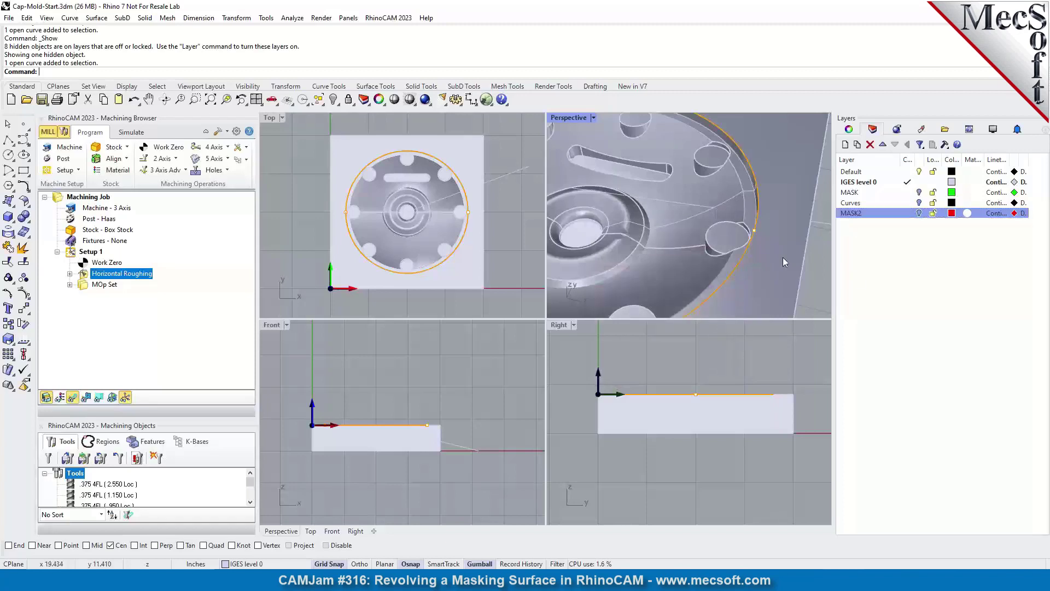
left_click(918, 214)
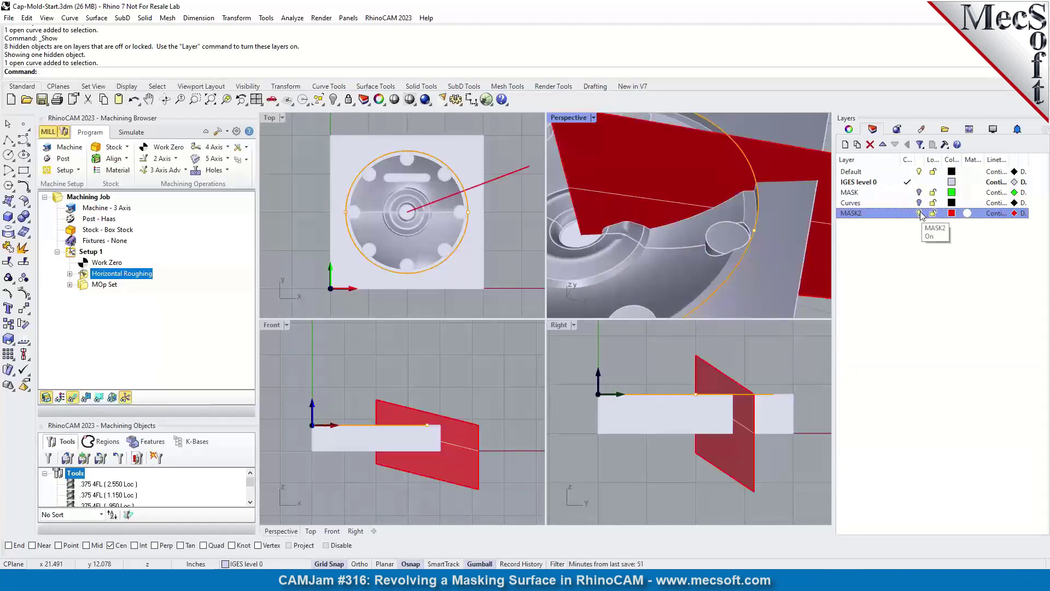
left_click(921, 212)
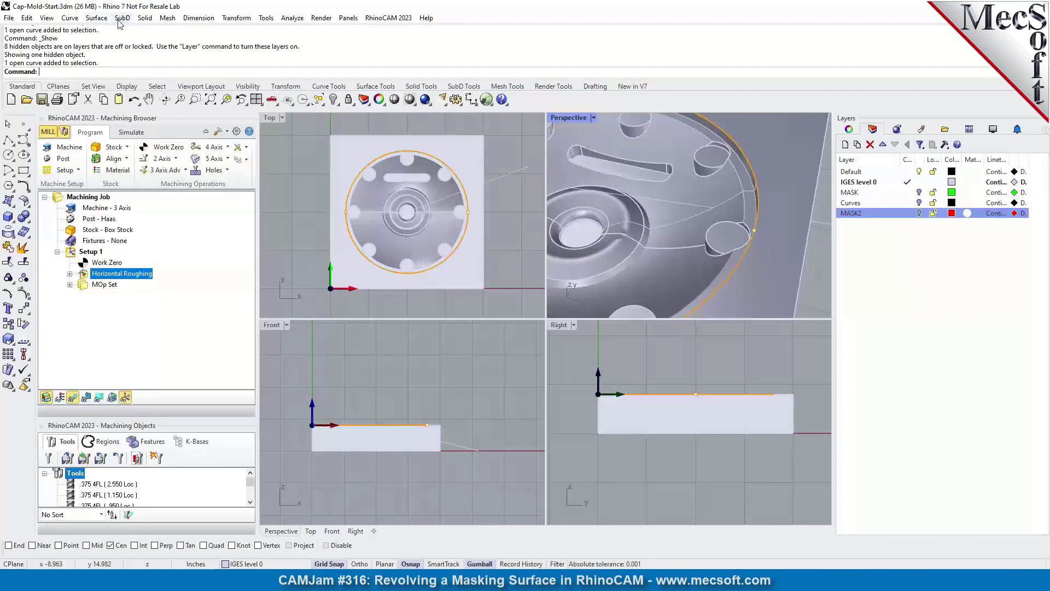
- Revolve the joined cavity profile curve from 0 through 360 degrees about a vertical axis through the cavity's center, using Ortho
left_click(97, 18)
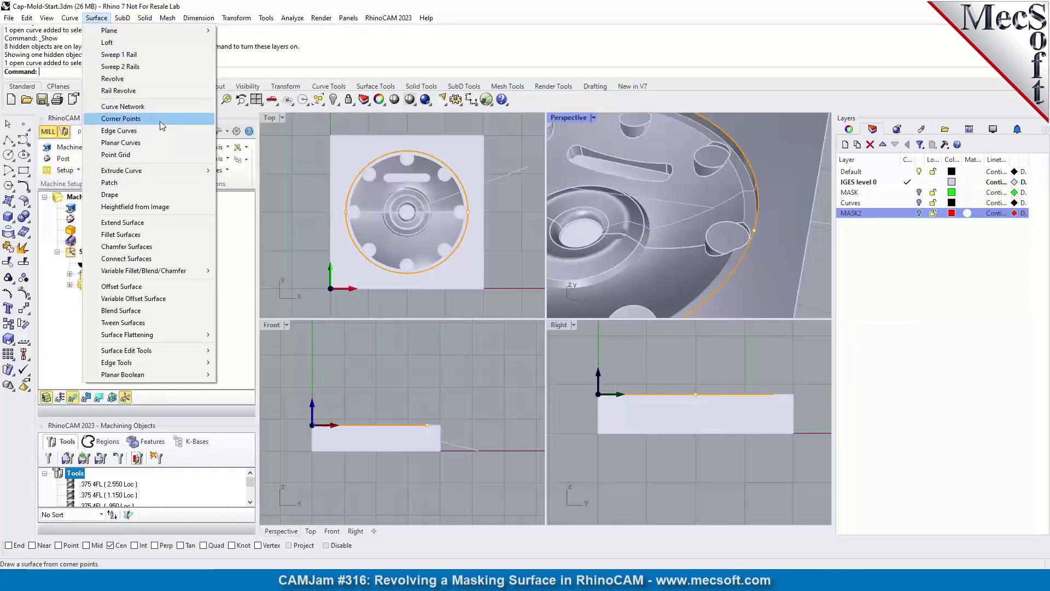
left_click(117, 80)
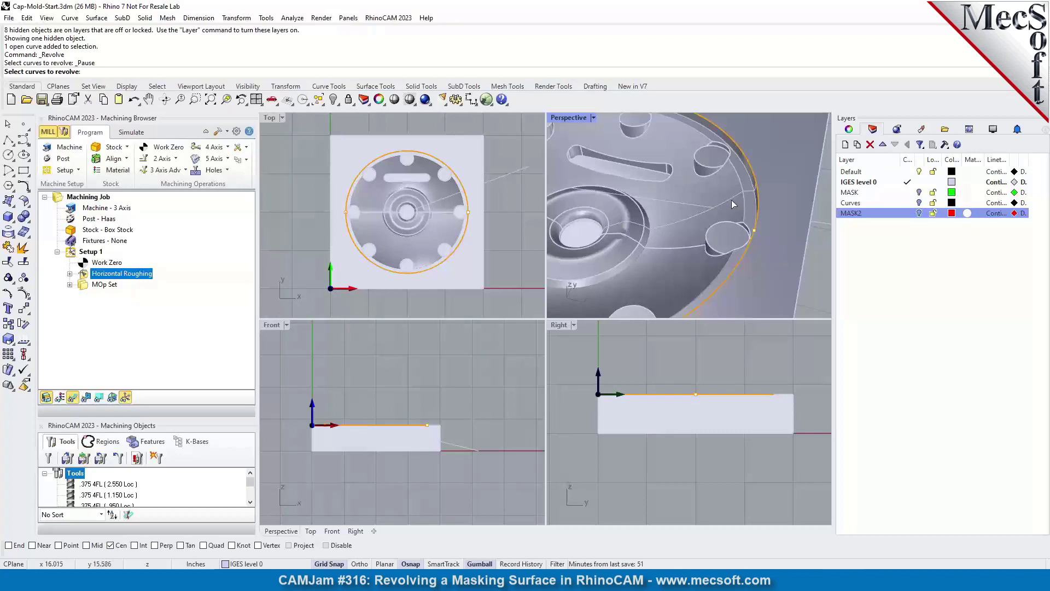
key("Return")
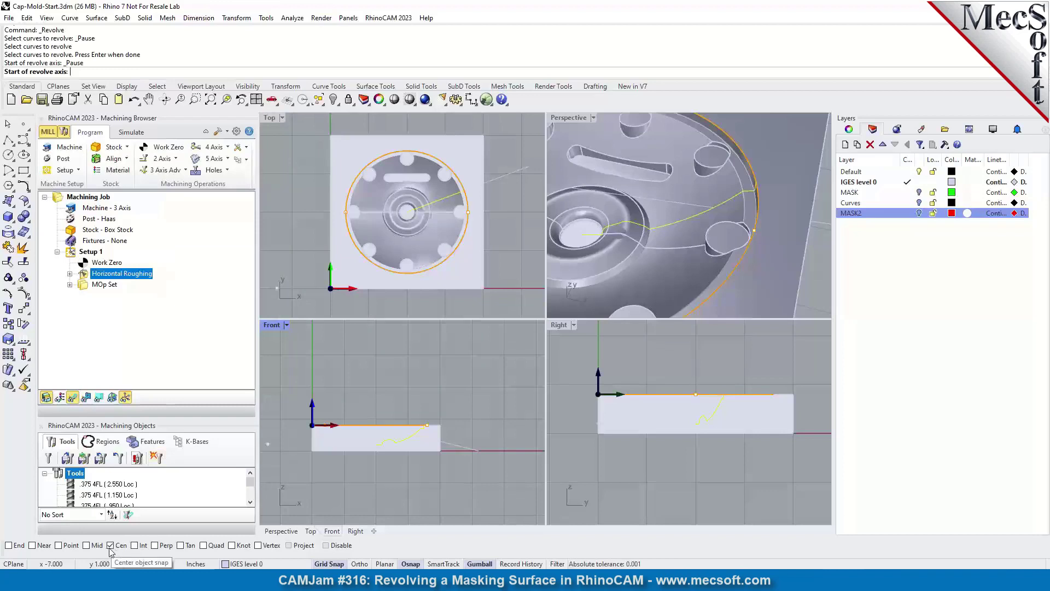
left_click(418, 193)
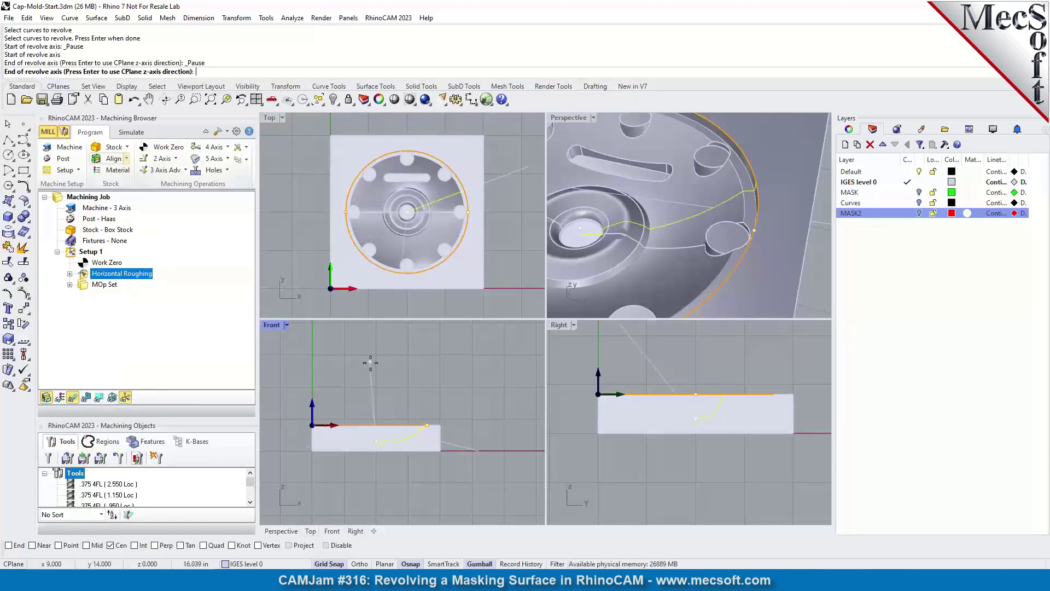
left_click(360, 564)
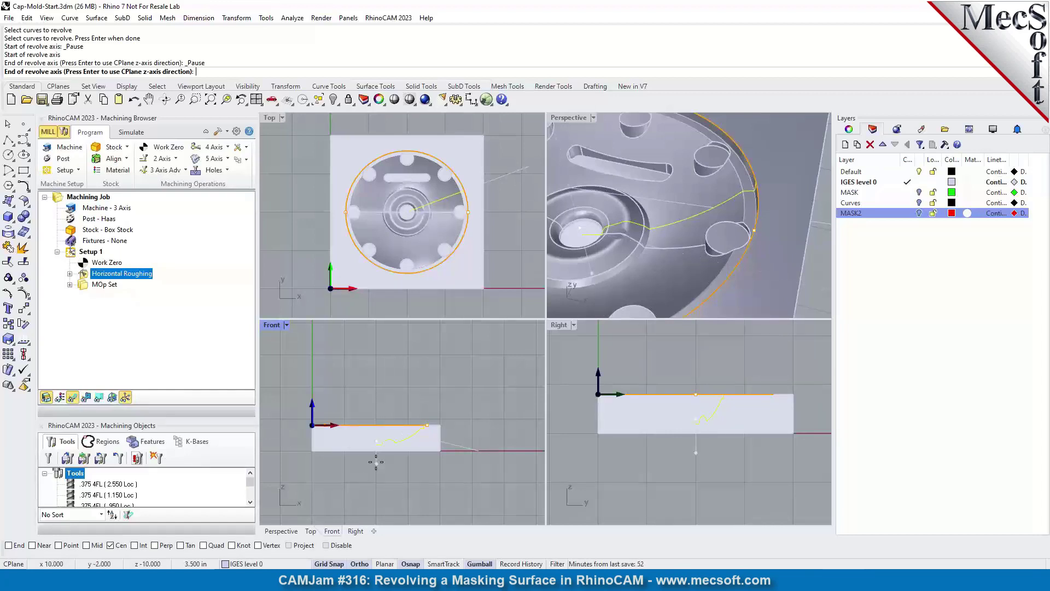
left_click(376, 361)
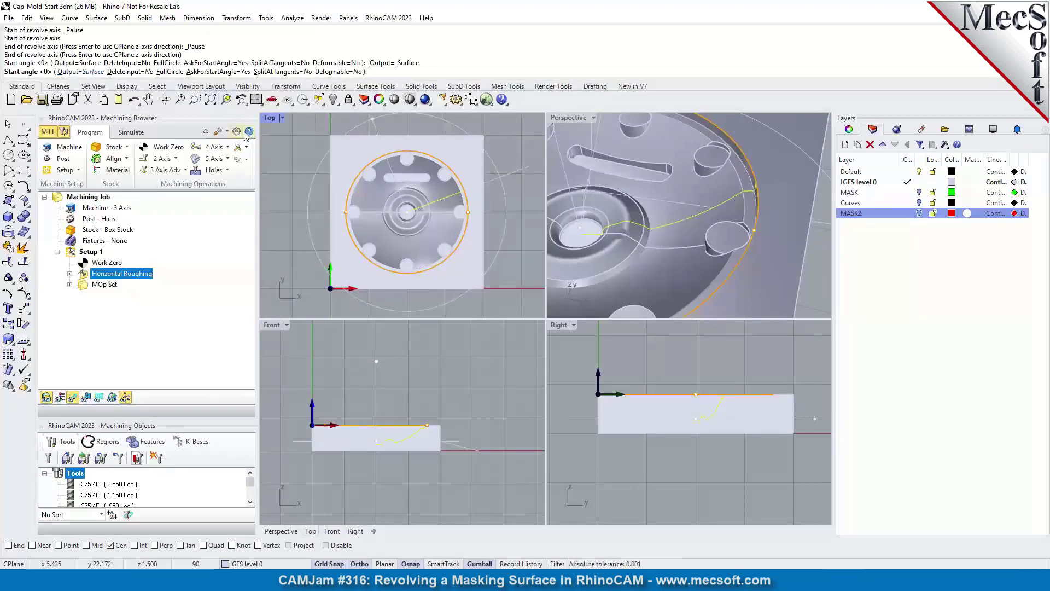
key("Return")
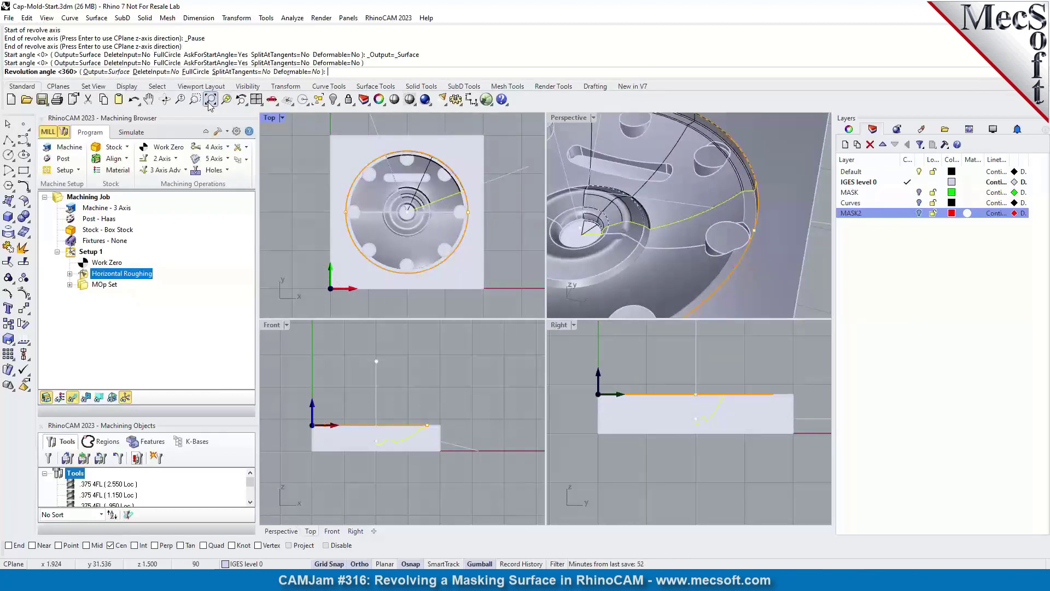
key("Return")
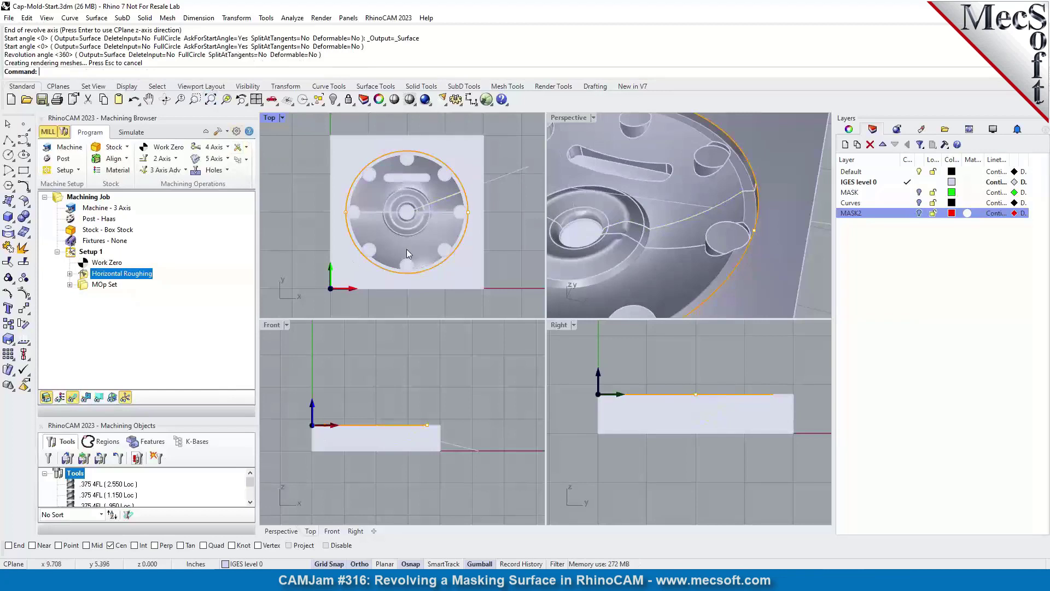
- Select the revolved polysurface in the cavity and move it to the MASK2 layer
left_click(730, 199)
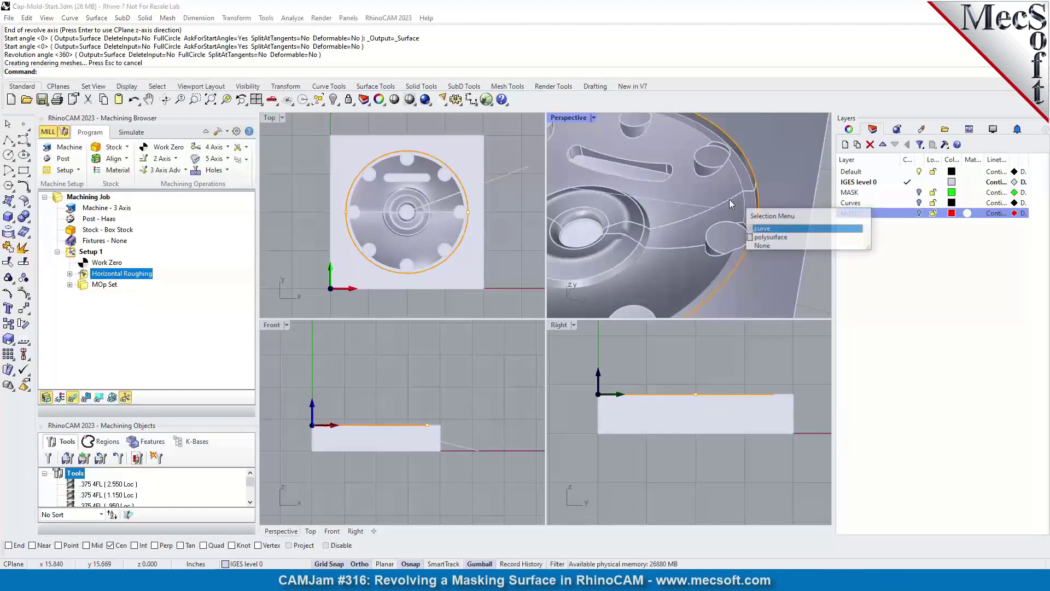
left_click(778, 239)
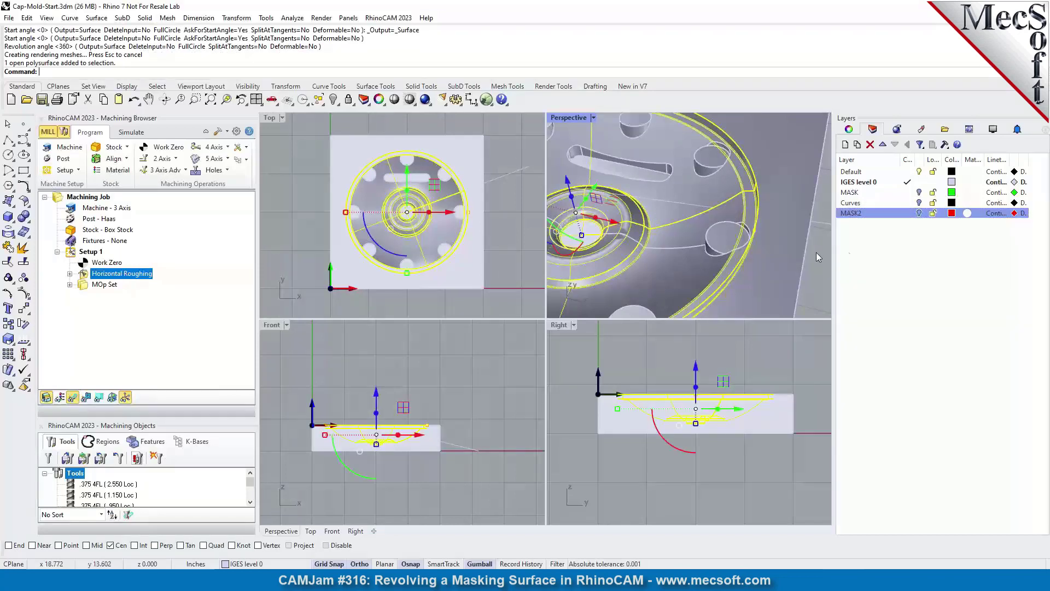
right_click(857, 218)
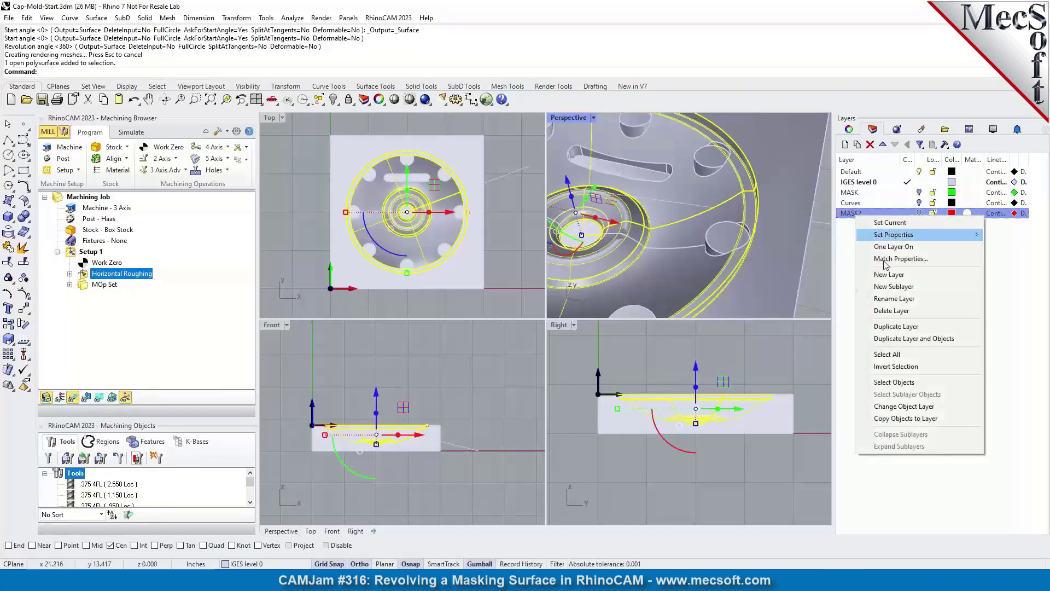
left_click(899, 407)
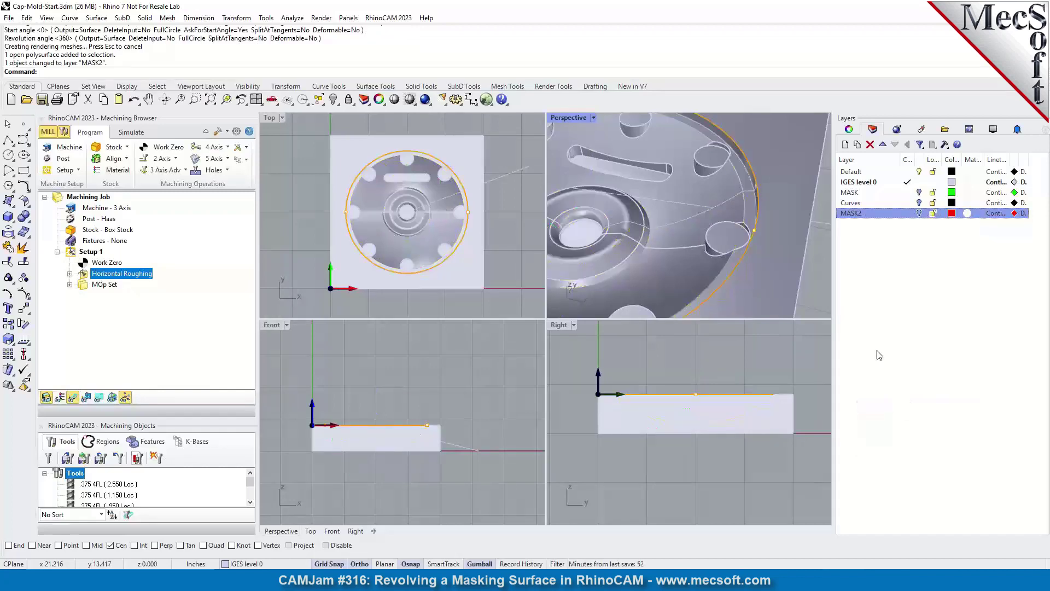
- Make MASK2 the current layer and turn off the Default and IGES level 0 layers to isolate the mask geometry
left_click(920, 182)
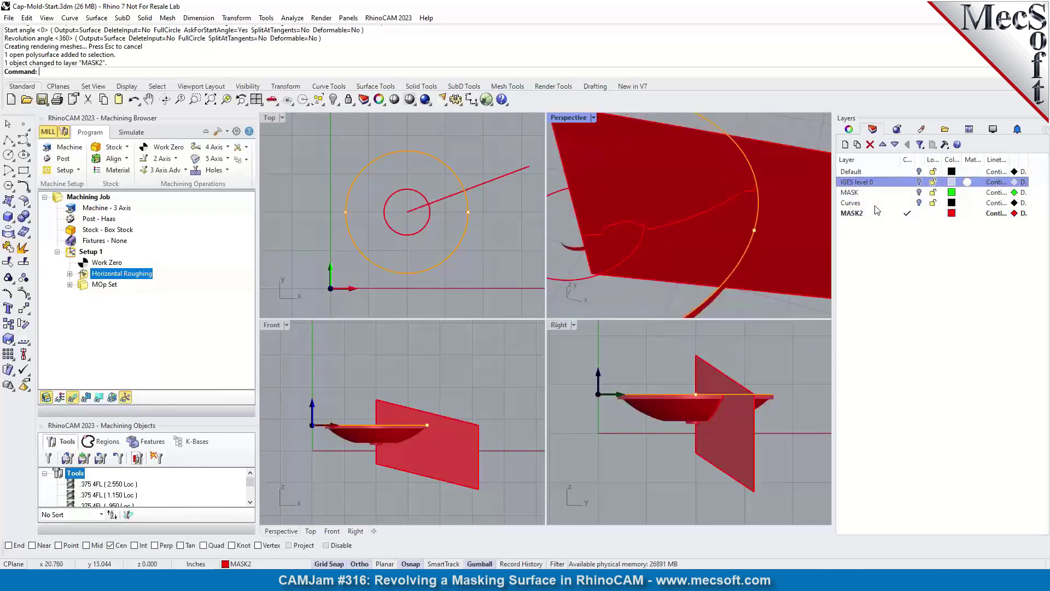
scroll(645, 248, "down", 2)
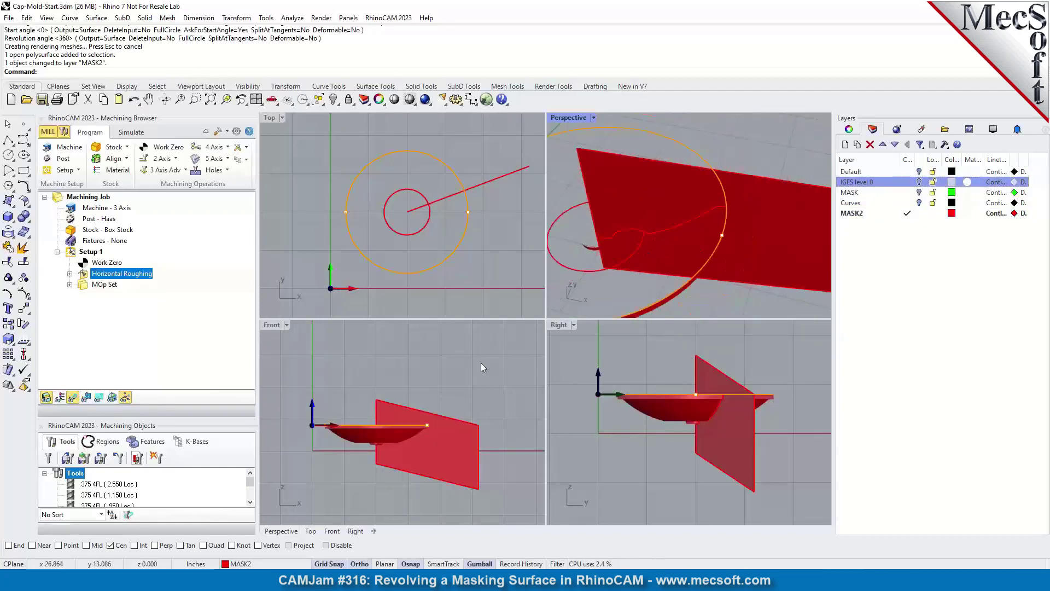
scroll(383, 404, "up", 3)
right_click_drag(457, 386, 432, 407)
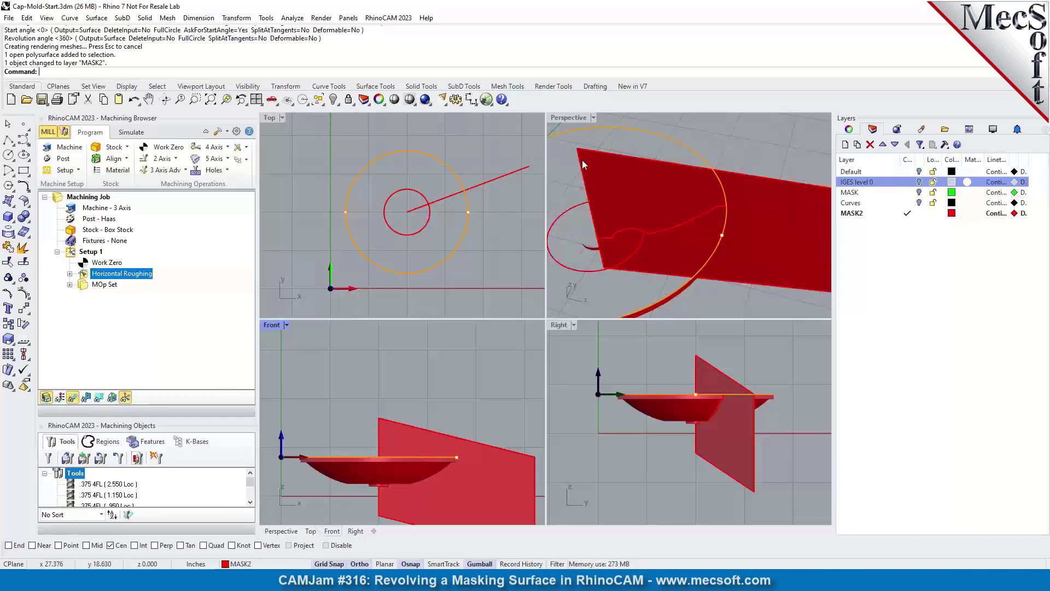
- Flip the surface direction of the revolved mask polysurface and clear the selection
left_click(360, 474)
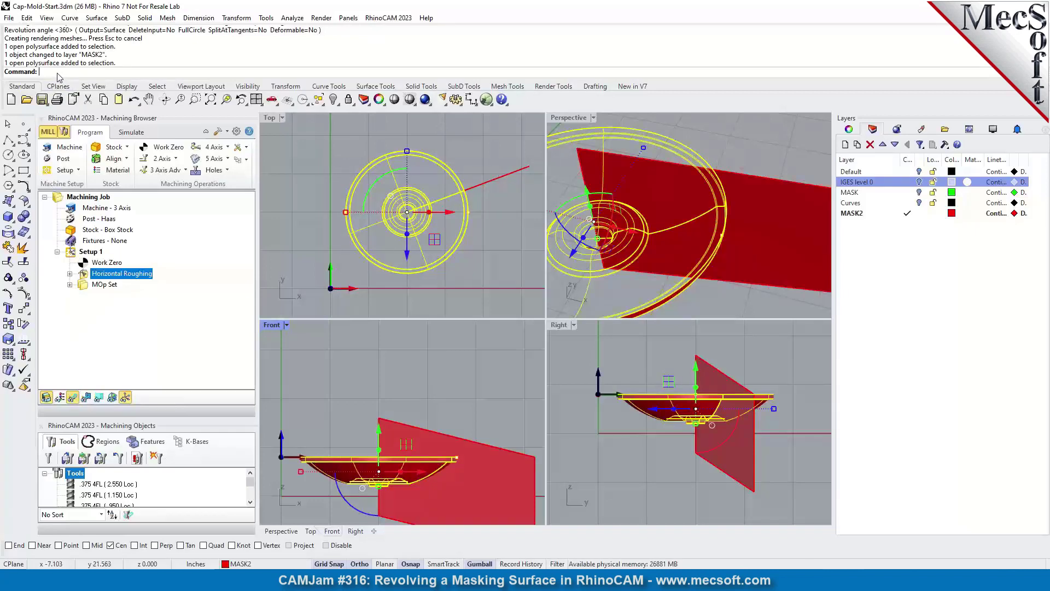
type("Flip")
key("Return")
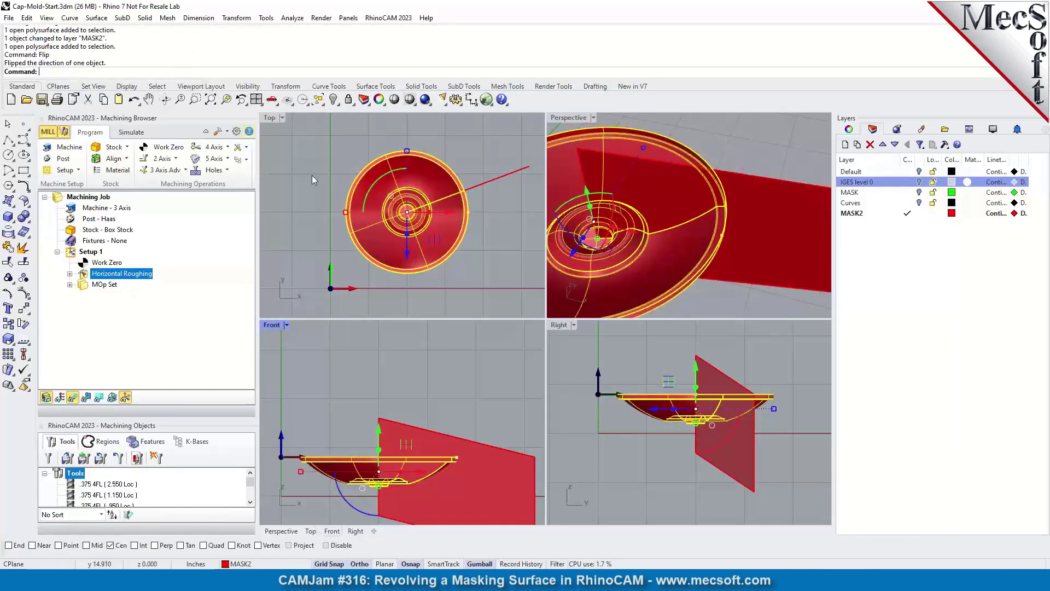
left_click(311, 180)
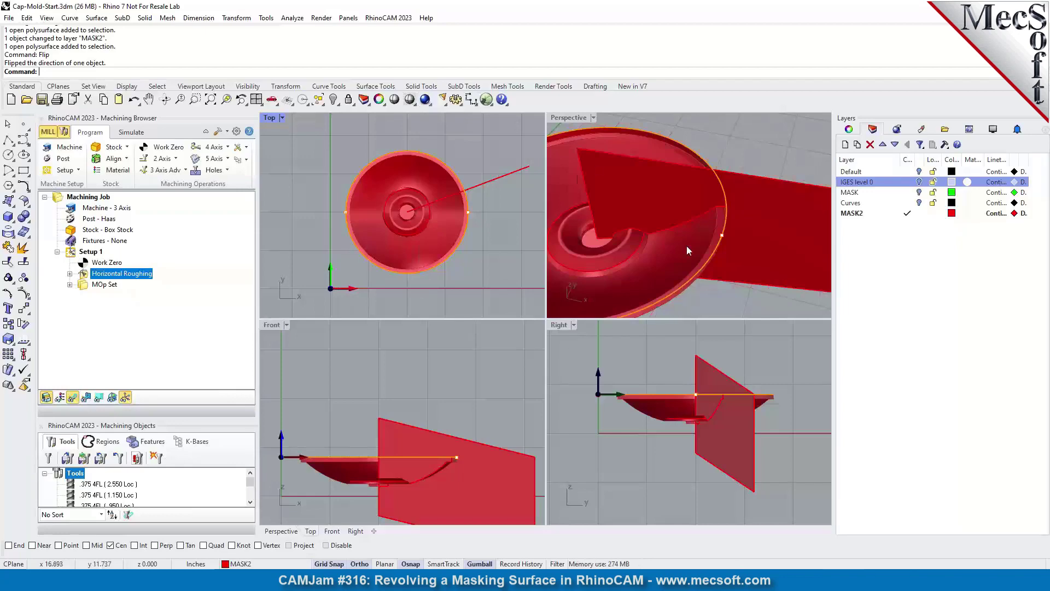
- Maximize the Perspective view and hide the rectangular cutting plane that crosses the revolved mask surface
double_click(569, 117)
right_click_drag(571, 121, 574, 347)
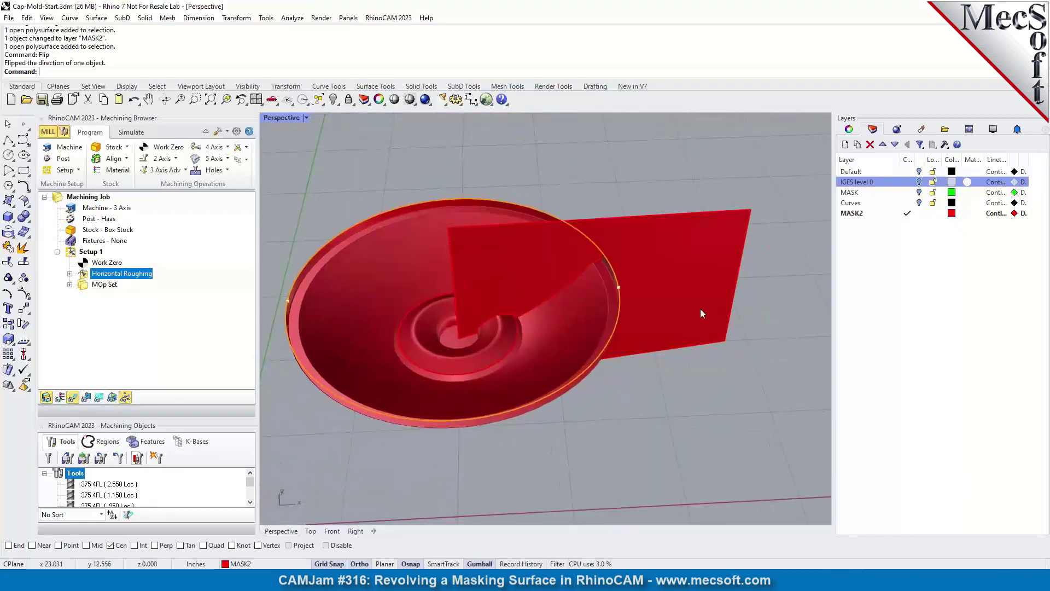
left_click(736, 225)
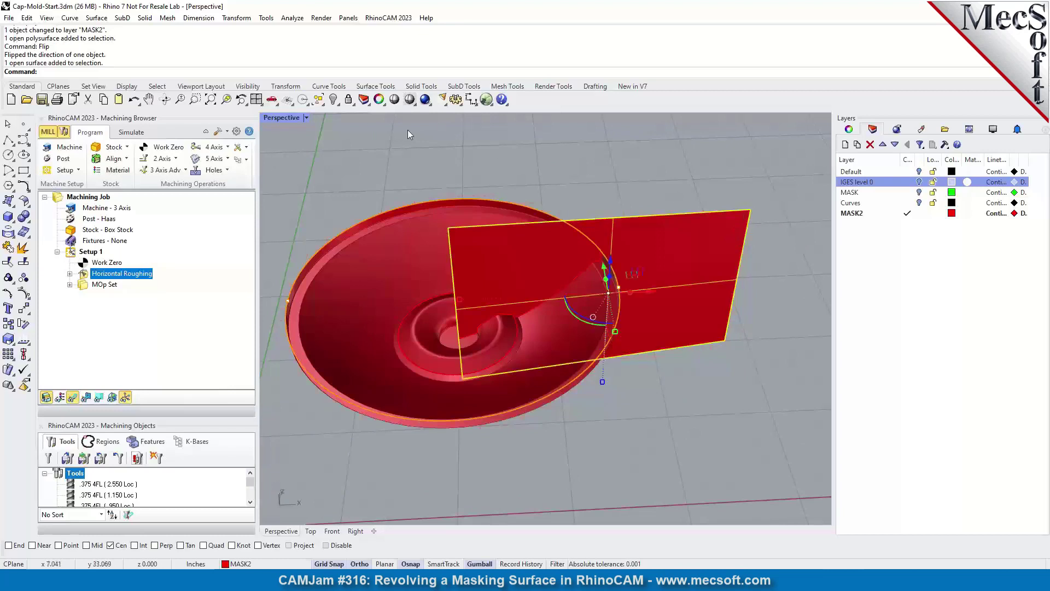
left_click(333, 100)
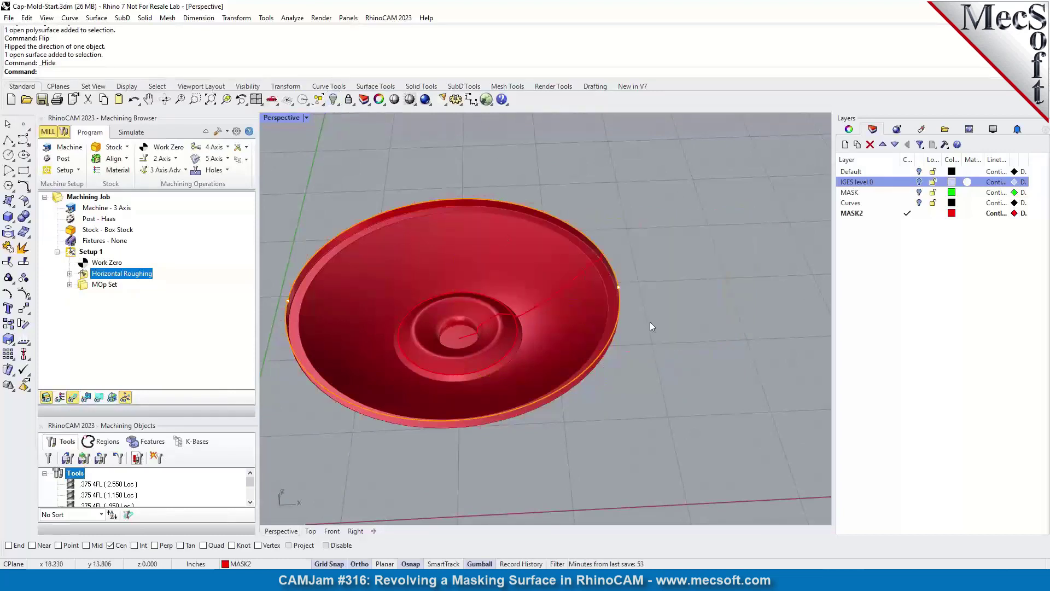
scroll(730, 274, "down", 2)
scroll(730, 276, "down", 1)
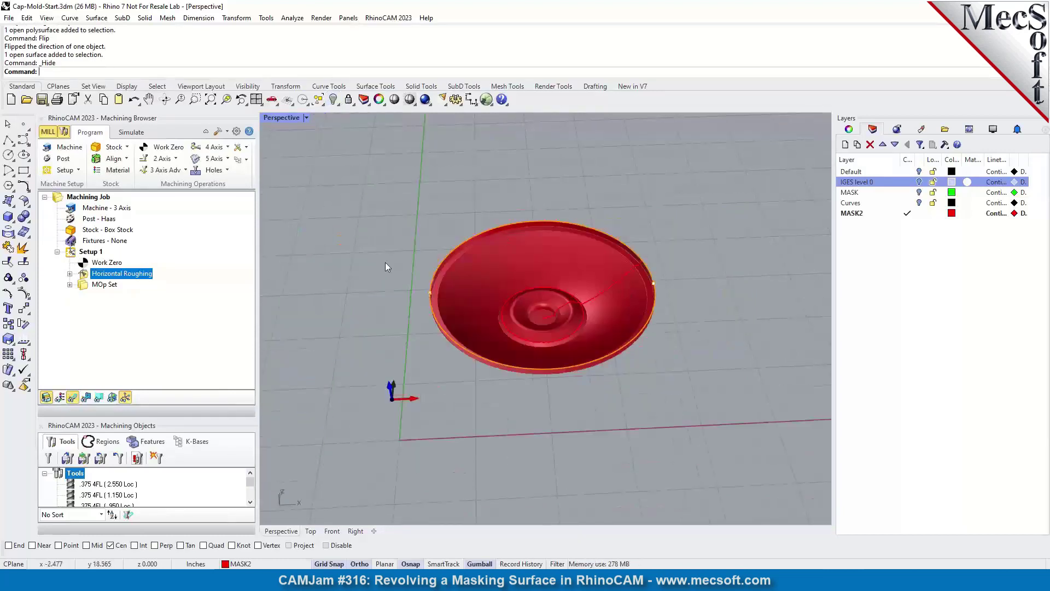
- Turn the Default and IGES level 0 layers back on and examine how the mask surface covers the cavity's pockets and slot
left_click(924, 172)
left_click(921, 183)
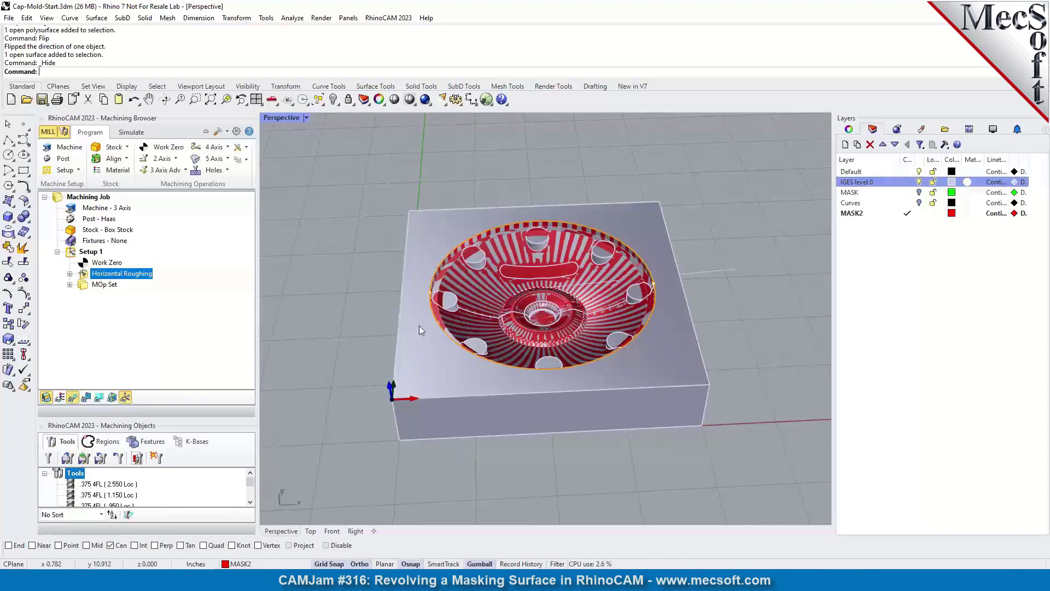
scroll(601, 310, "up", 4)
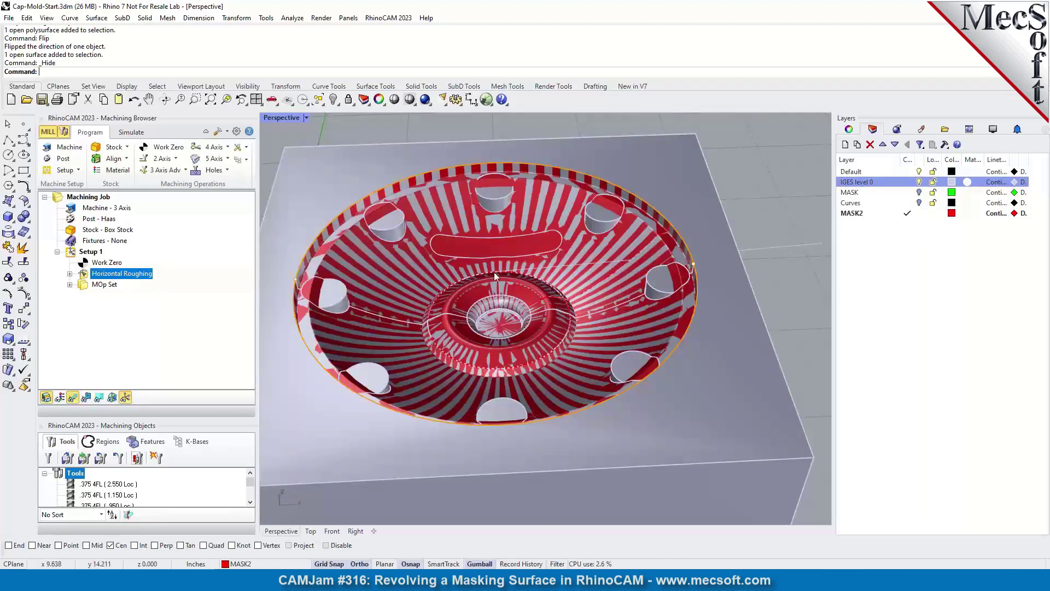
scroll(494, 272, "up", 5)
scroll(716, 290, "up", 3)
right_click_drag(717, 290, 677, 339)
scroll(492, 323, "down", 5)
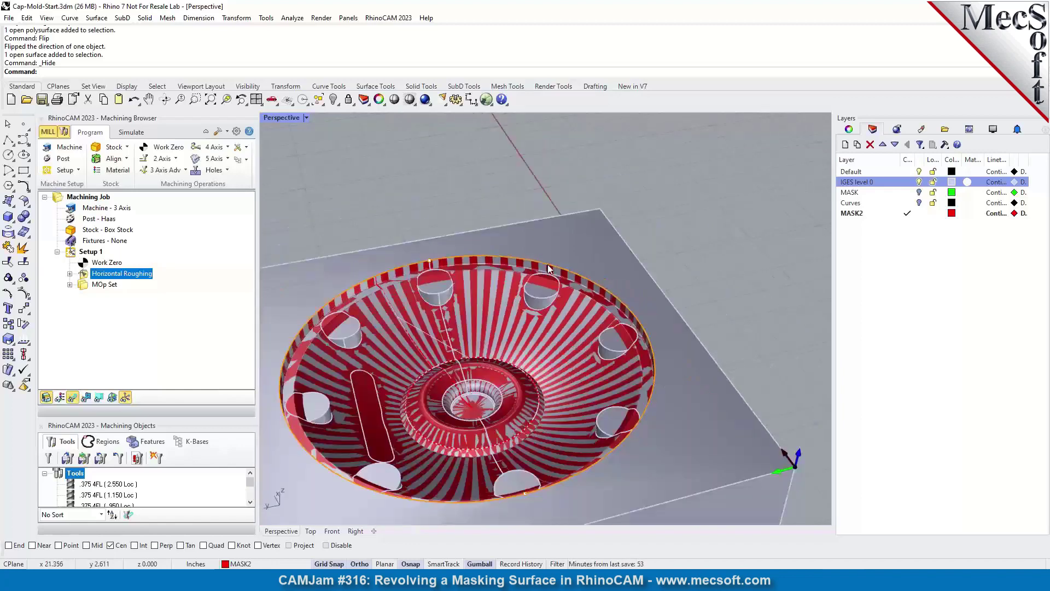
scroll(438, 350, "up", 6)
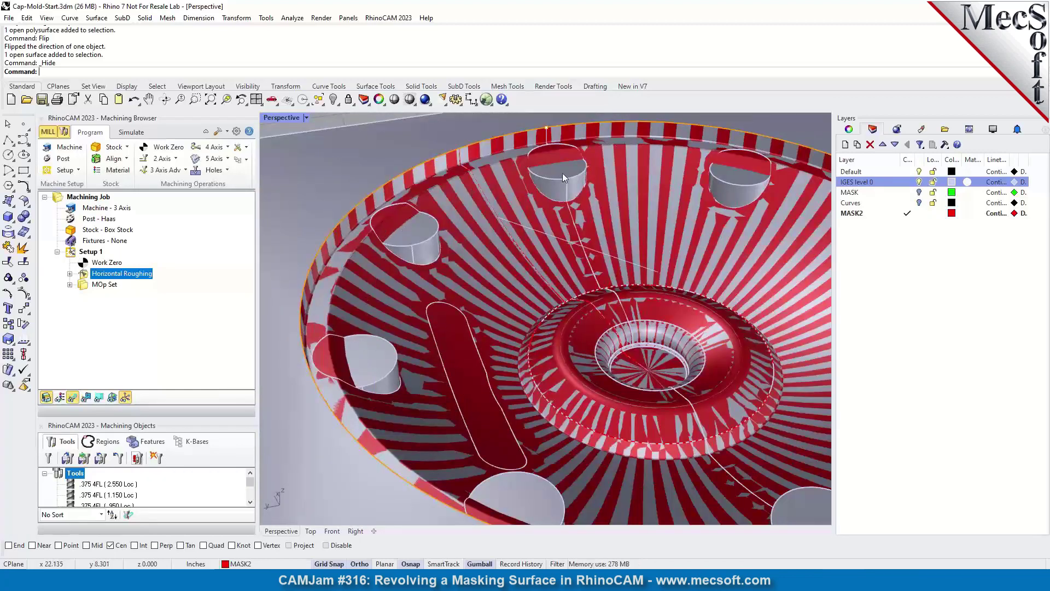
scroll(710, 192, "down", 8)
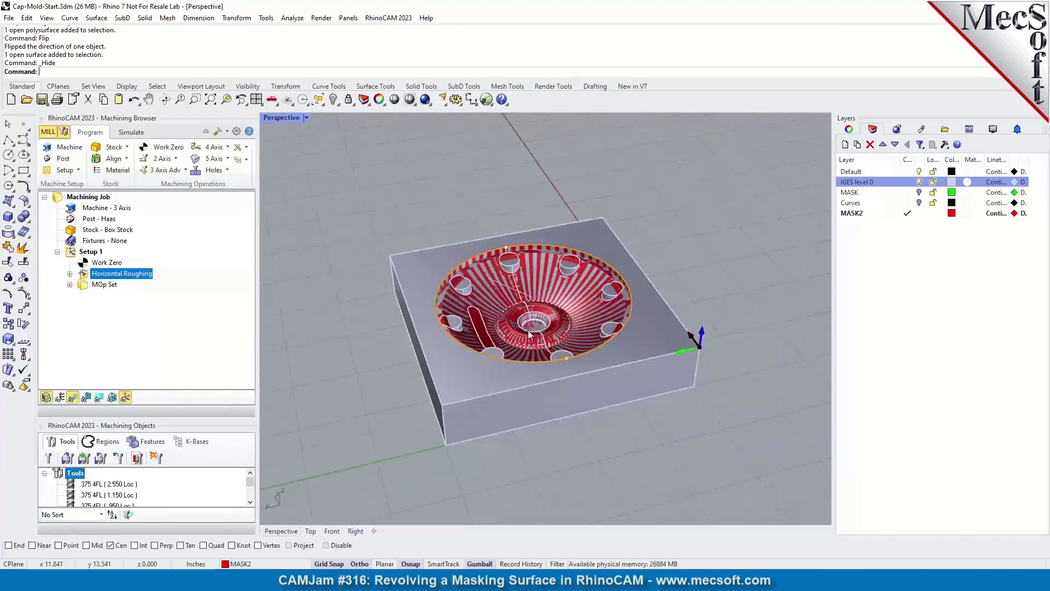